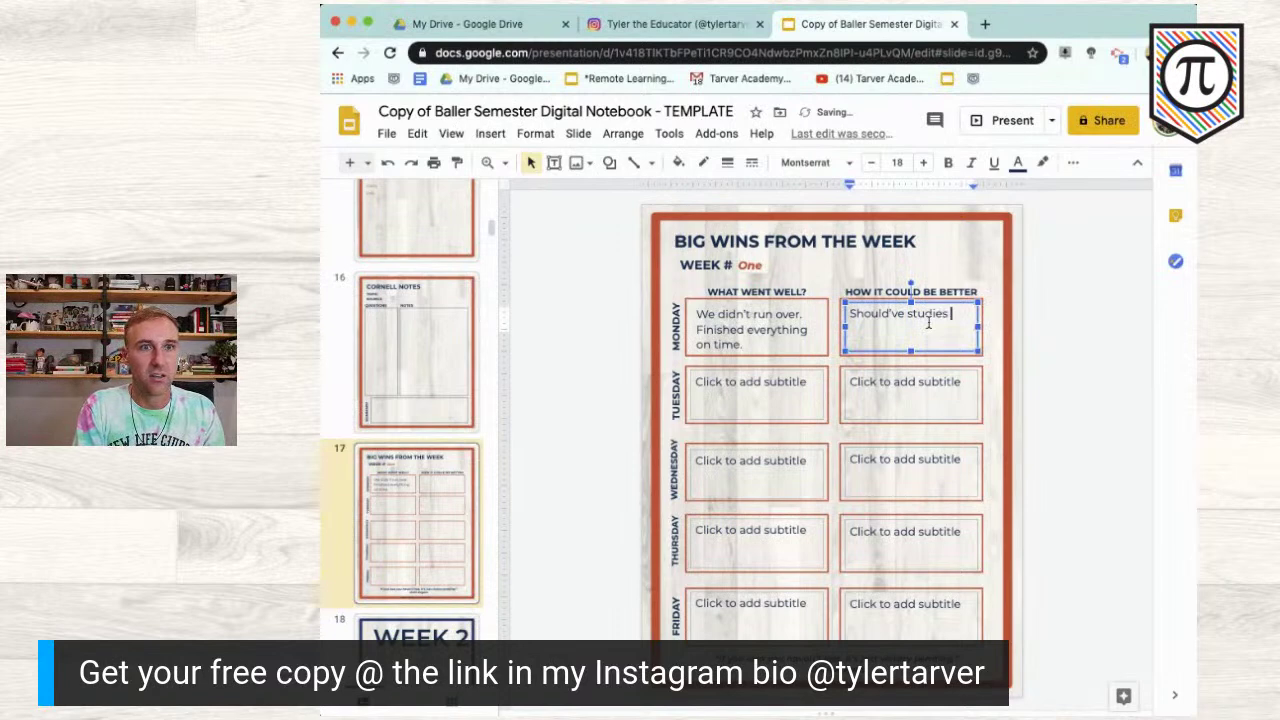
# Step: Finish Monday's How It Could Be Better box with "Should've studied more."
pyautogui.write('d more.')
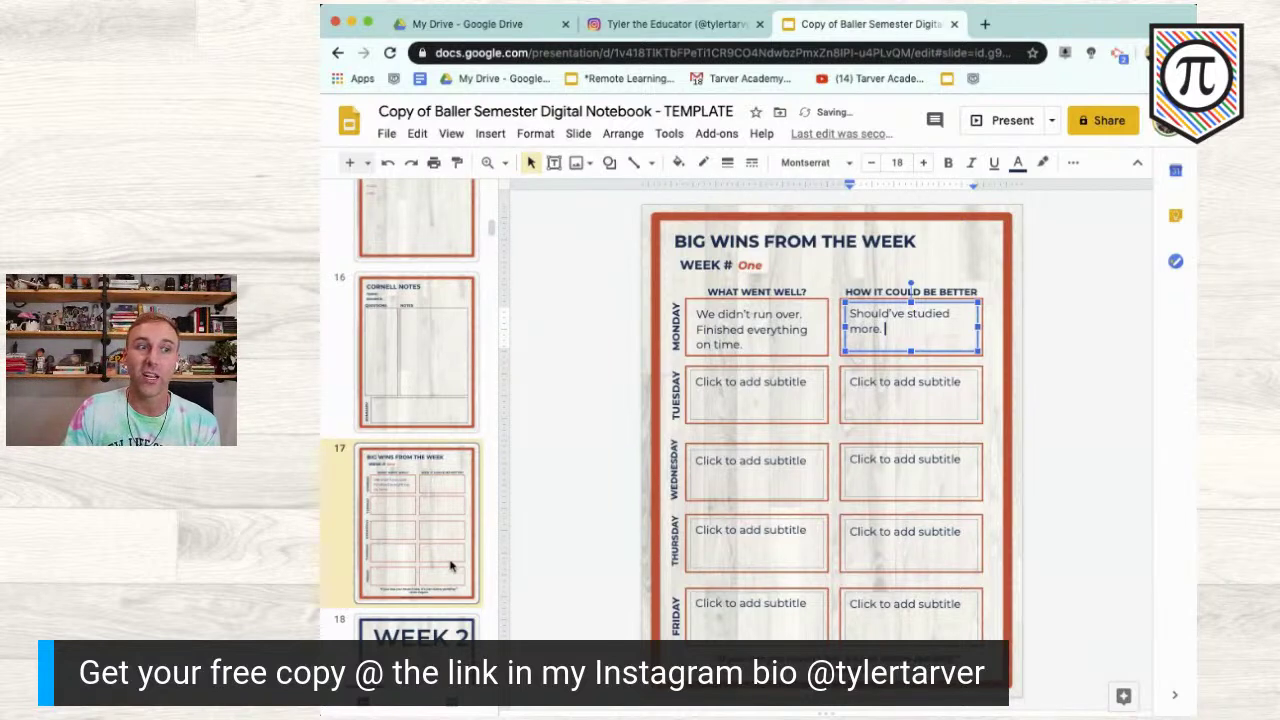
pyautogui.click(440, 578)
pyautogui.scroll(-1, 425, 595)
# Step: Go from the WEEK 2 slide to slide 188, End of Semester Thoughts, and open a new browser tab
pyautogui.click(421, 601)
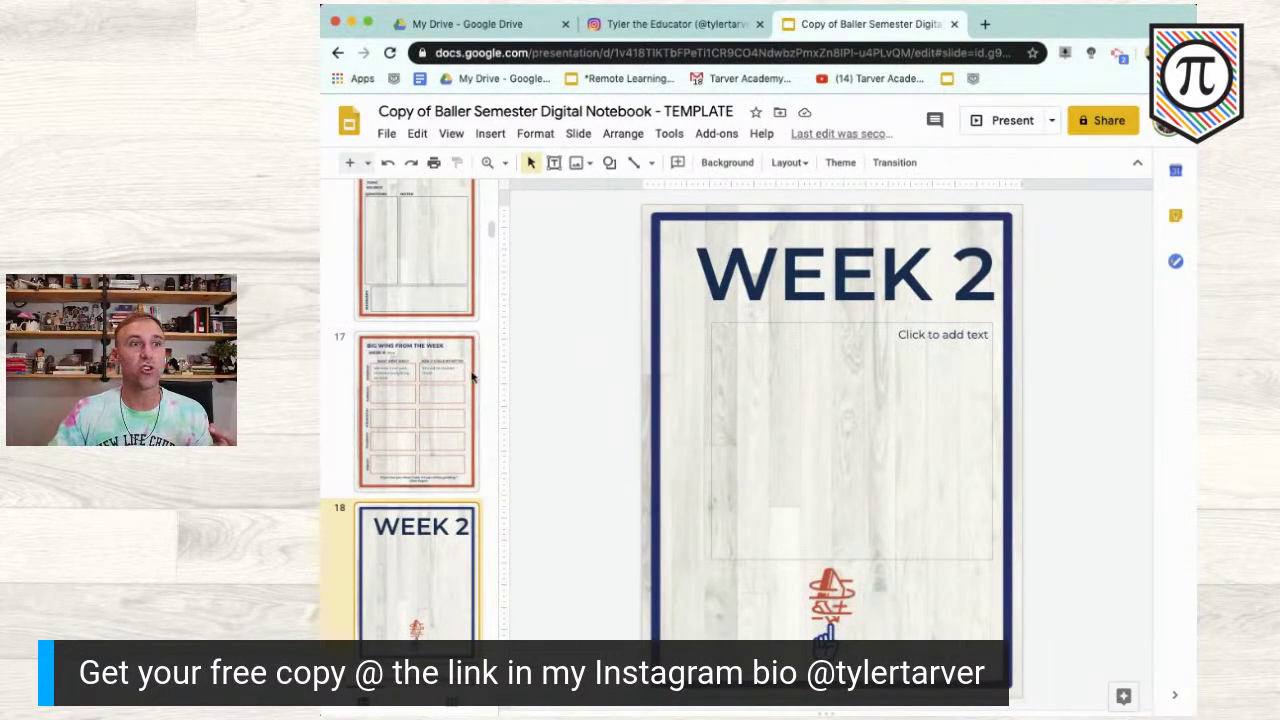
pyautogui.moveTo(483, 230); pyautogui.dragTo(473, 712)
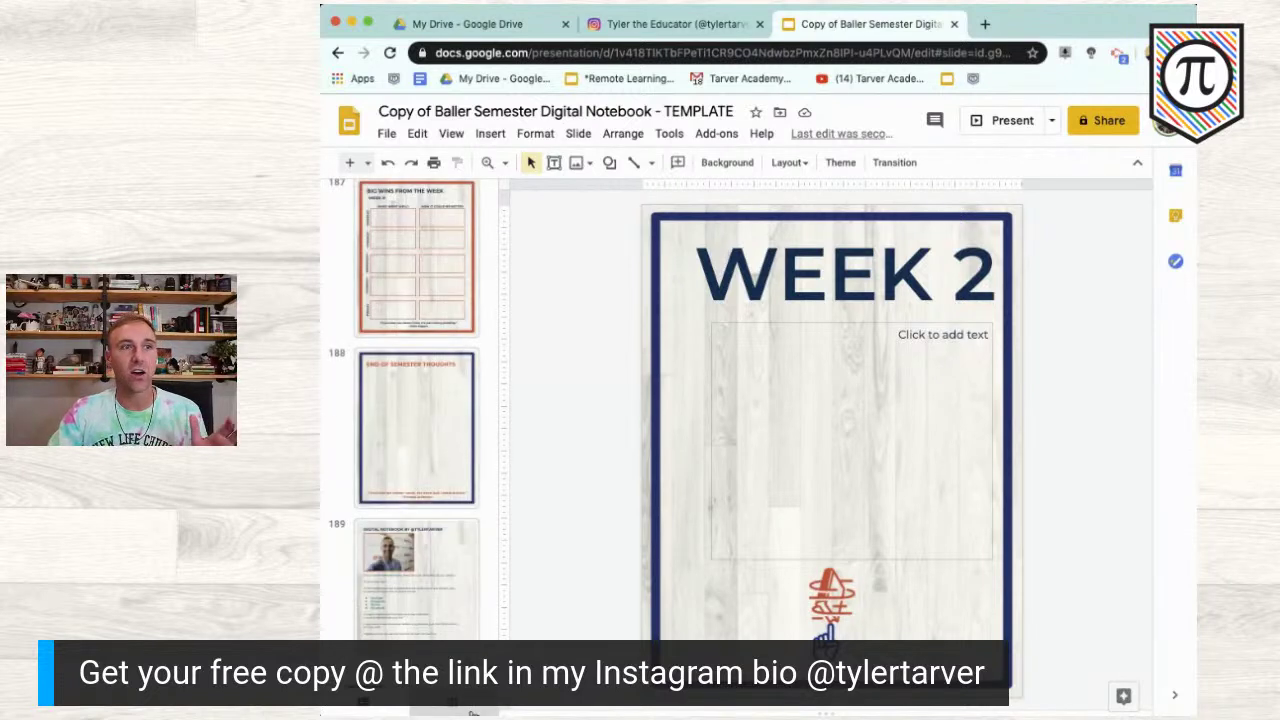
pyautogui.click(440, 478)
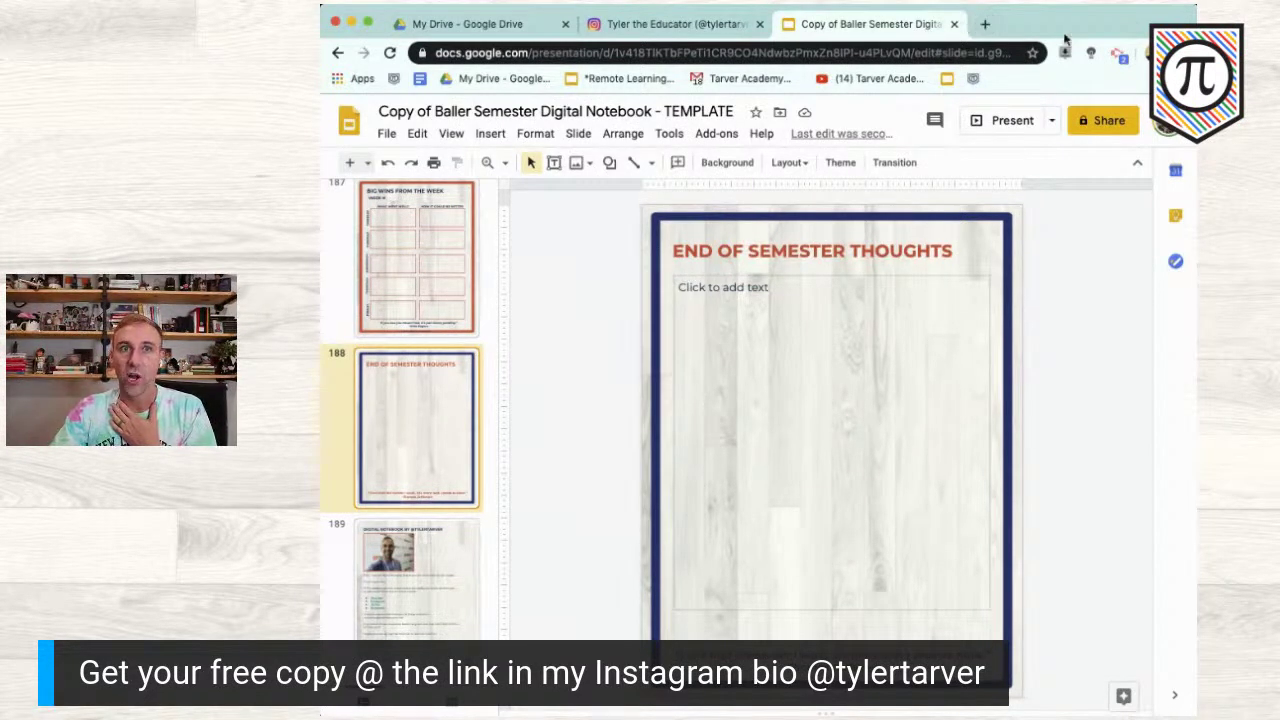
pyautogui.click(985, 24)
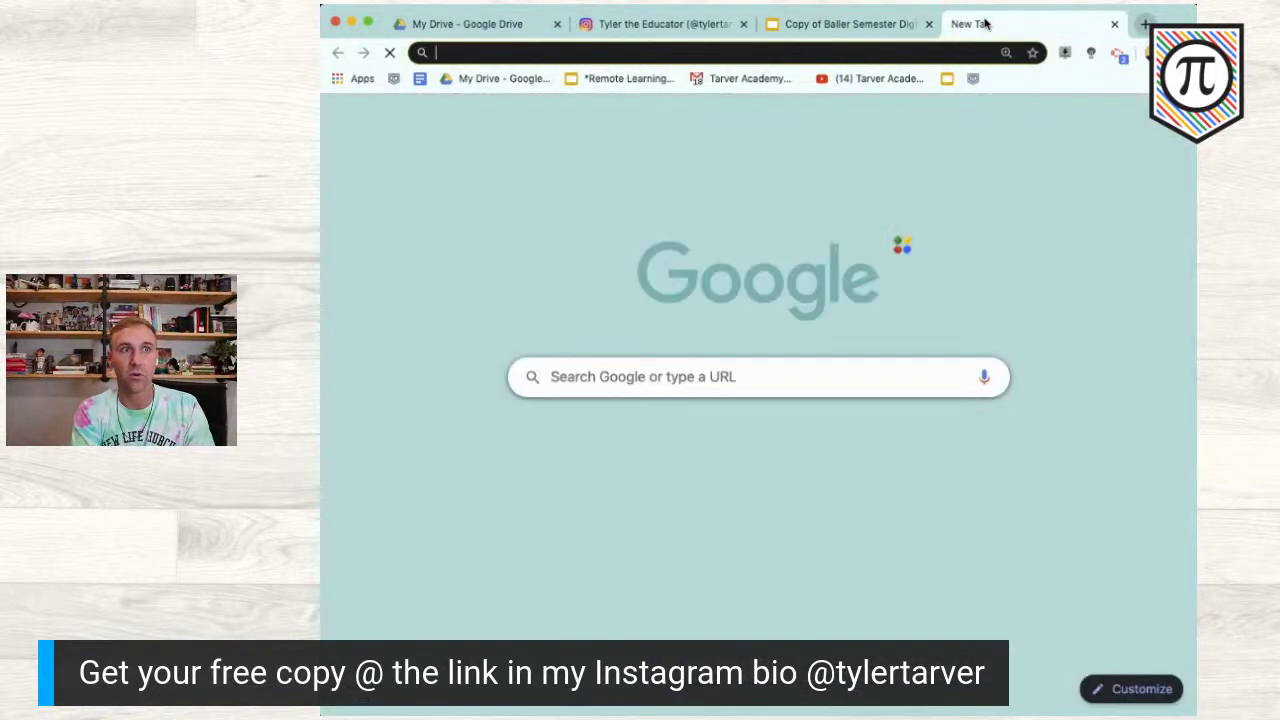
# Step: Load Google Classroom, open History of Magic's Classwork page, and create a new assignment
pyautogui.write('classroom.')
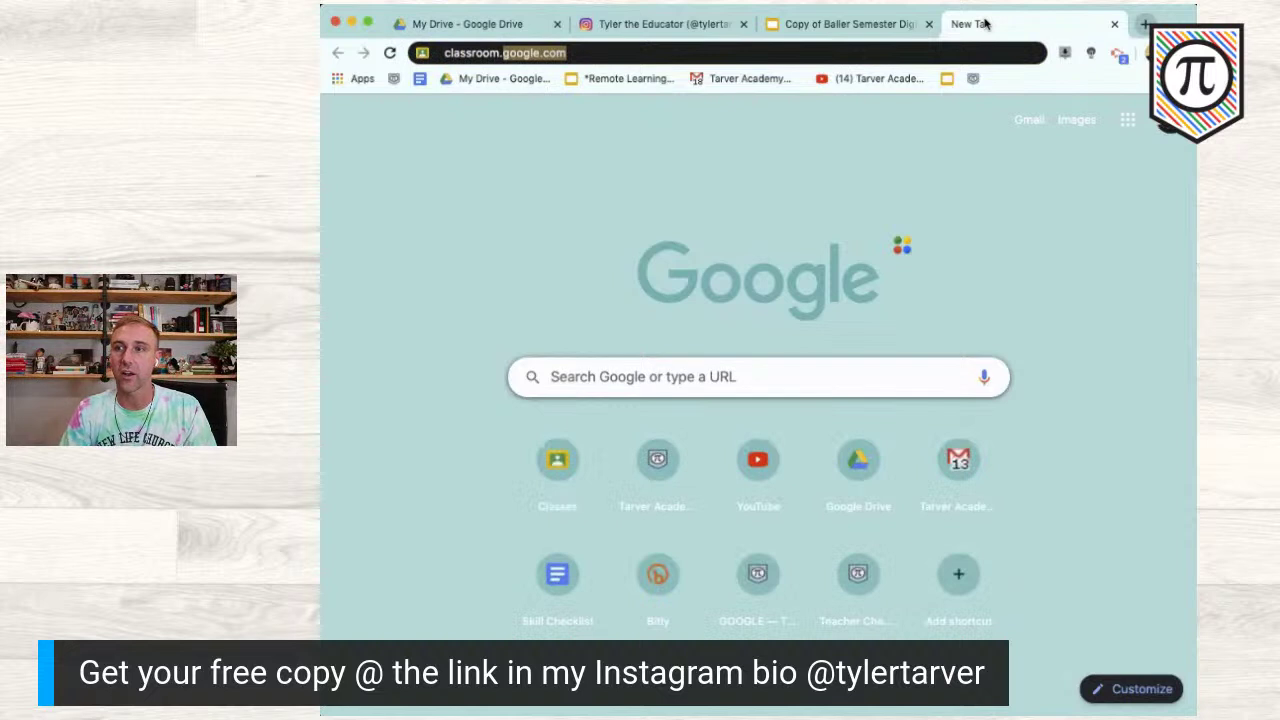
pyautogui.press('Return')
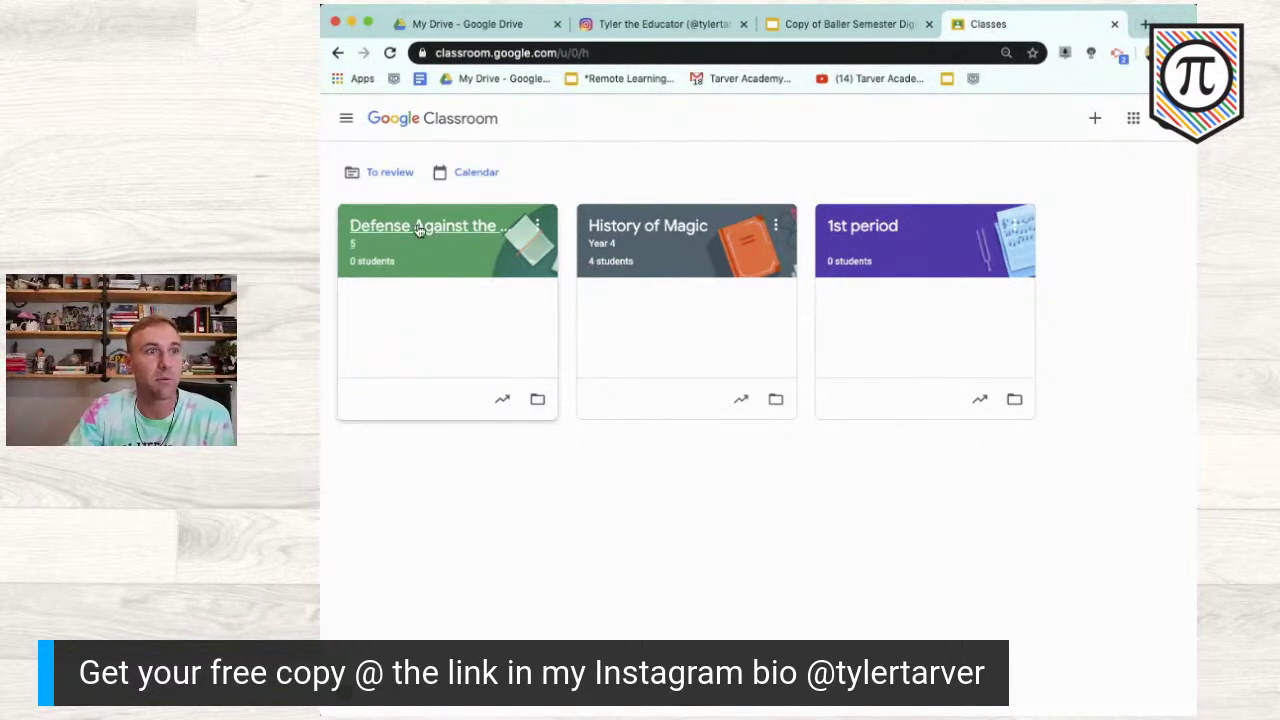
pyautogui.click(626, 229)
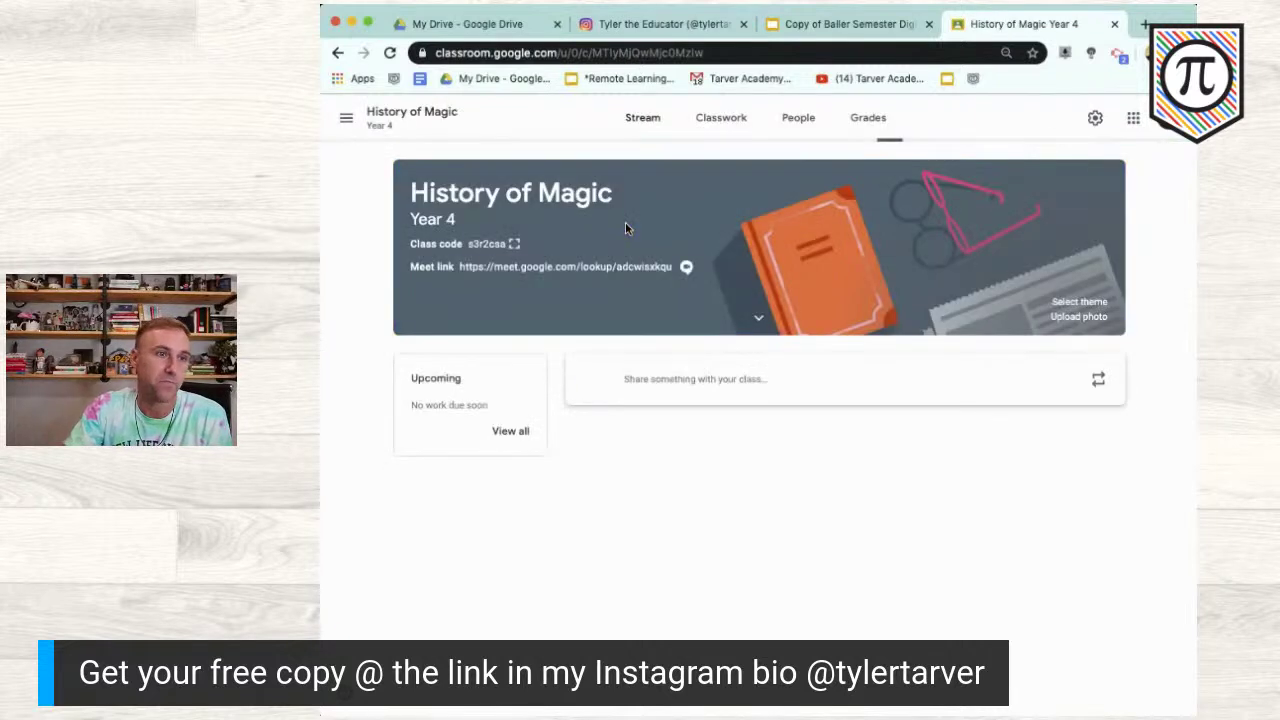
pyautogui.click(712, 120)
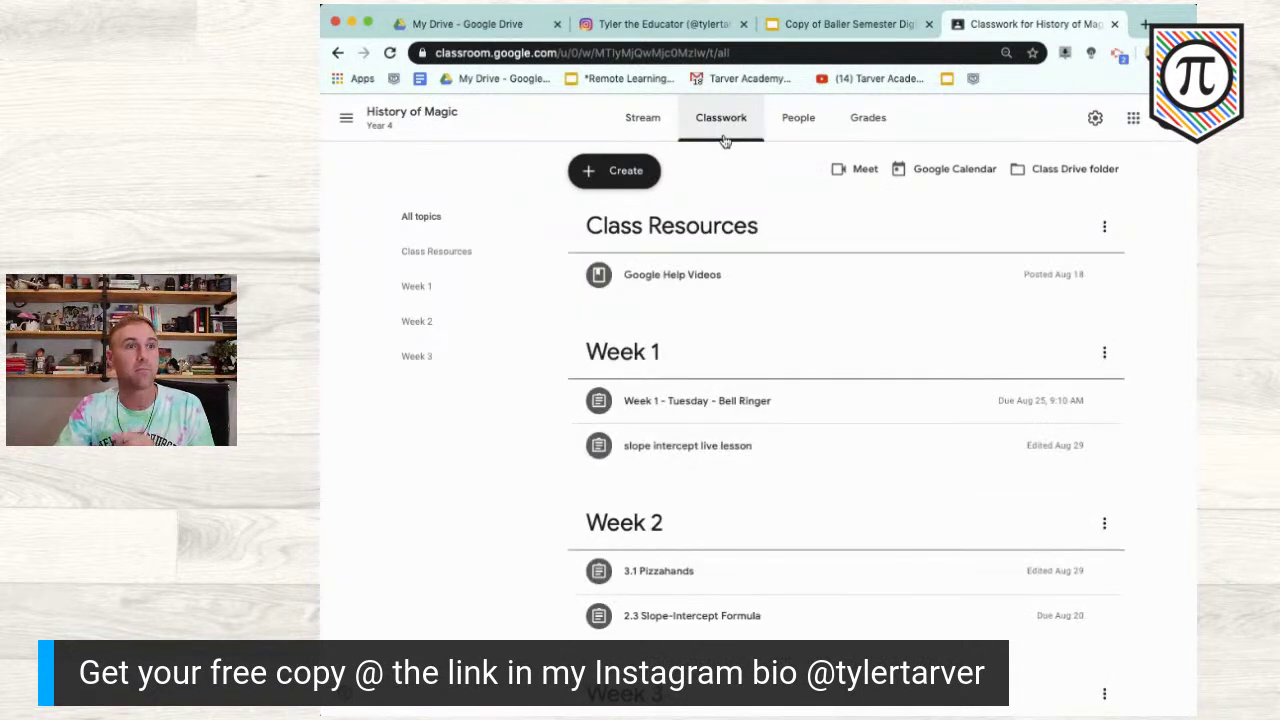
pyautogui.click(630, 124)
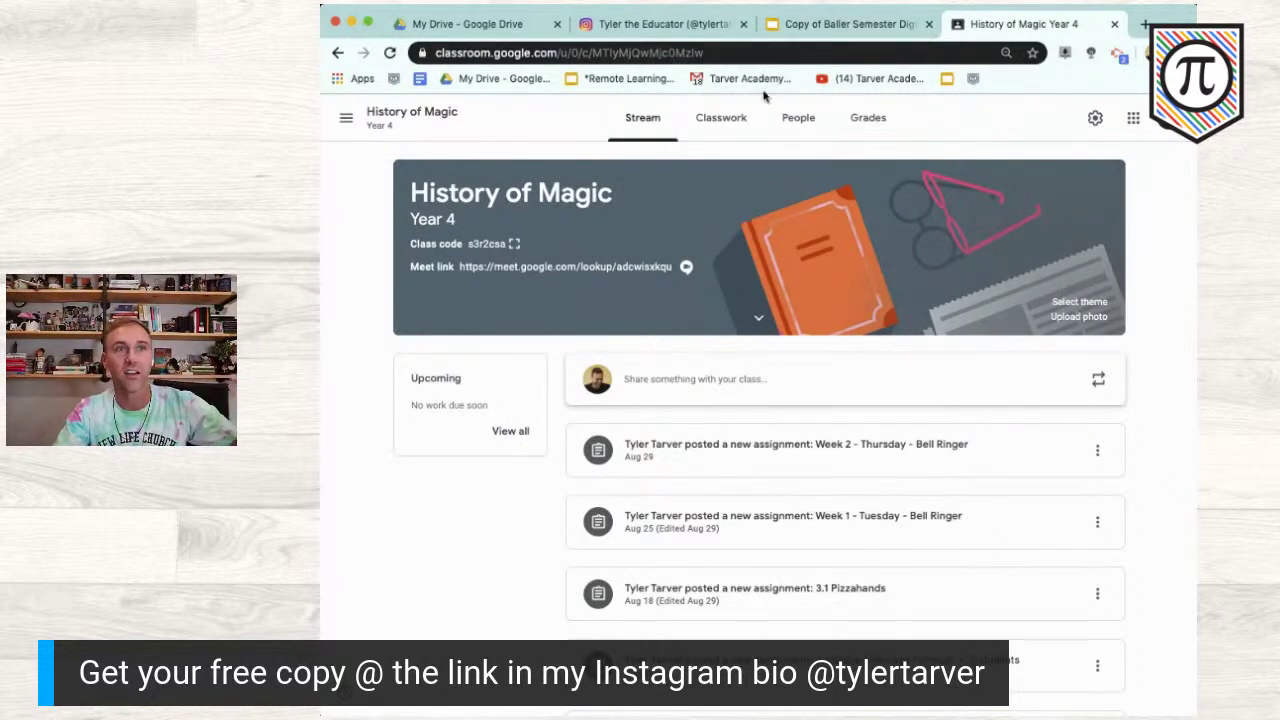
pyautogui.click(733, 120)
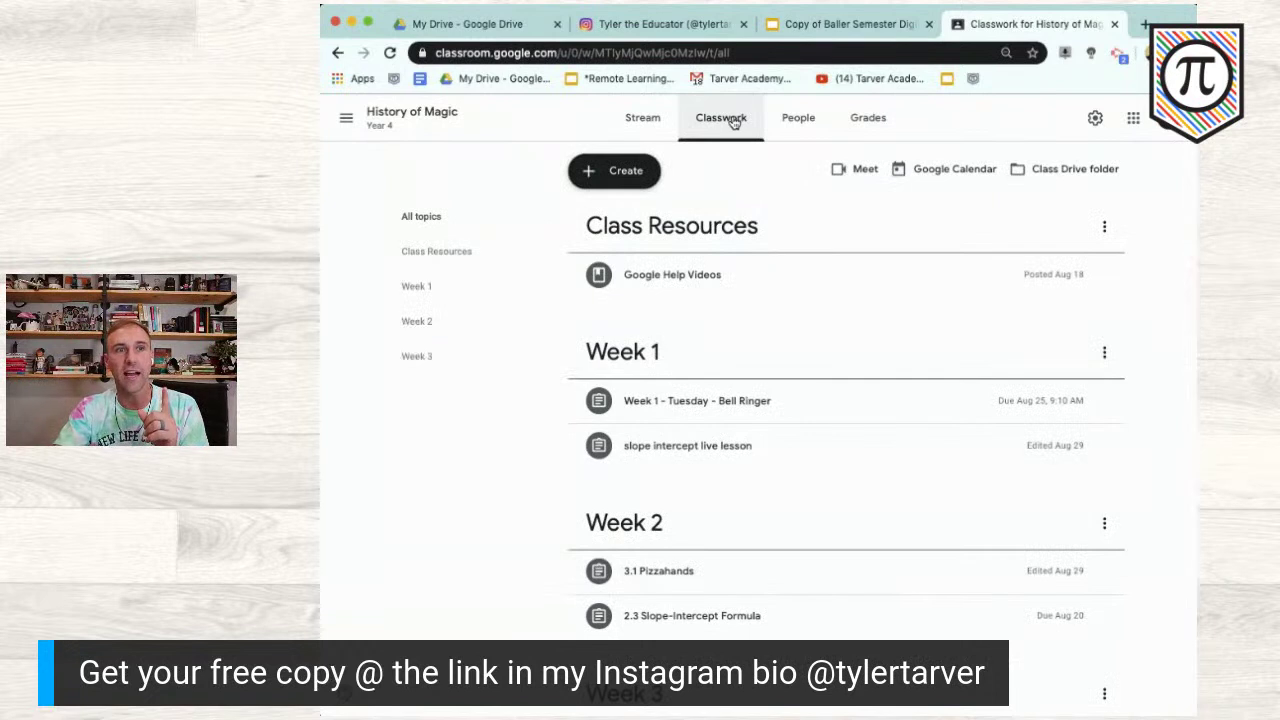
pyautogui.click(605, 173)
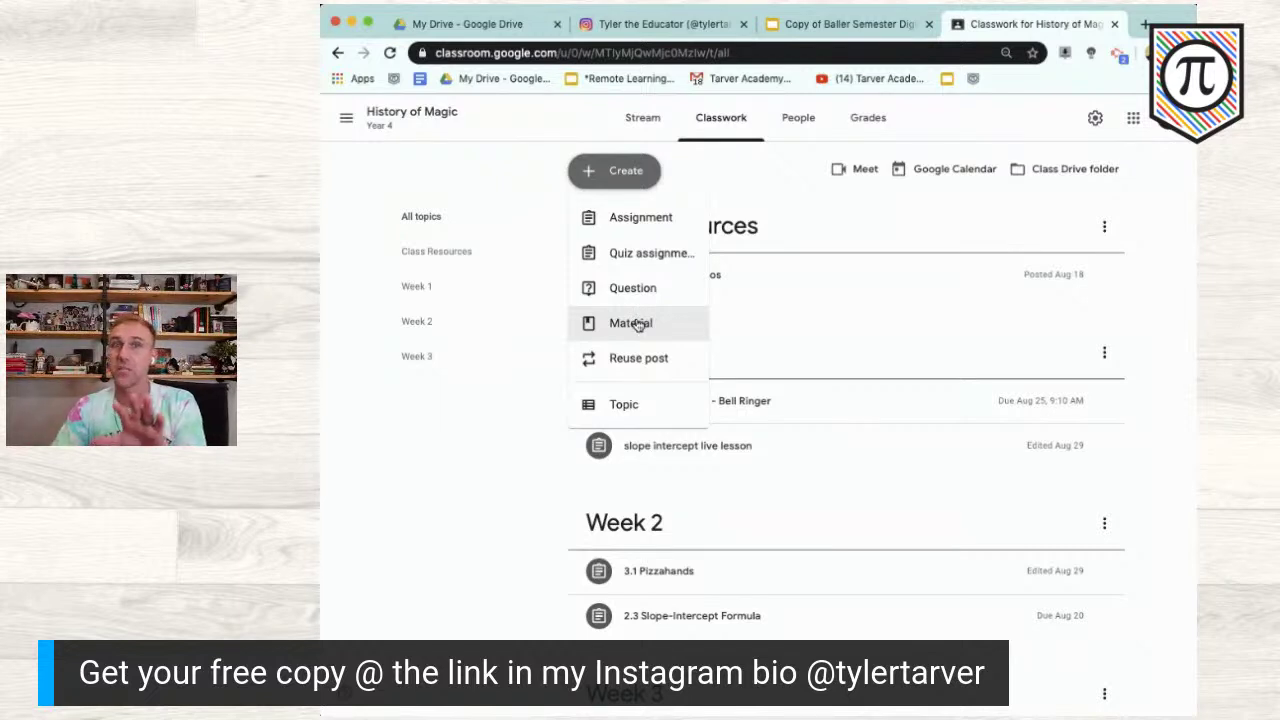
pyautogui.click(675, 218)
# Step: Title the assignment '1st Semester Digital Notebook' and add its three numbered instruction lines
pyautogui.click(503, 177)
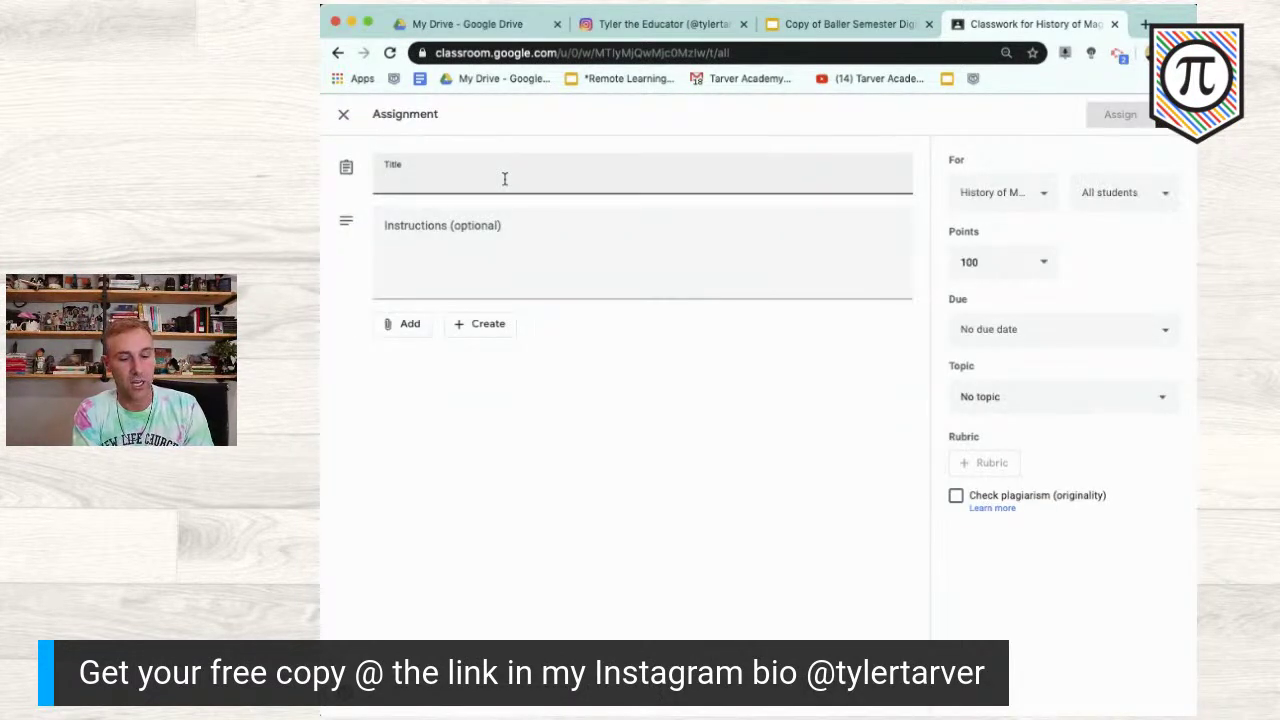
pyautogui.write('1st Semester Digital Notebook')
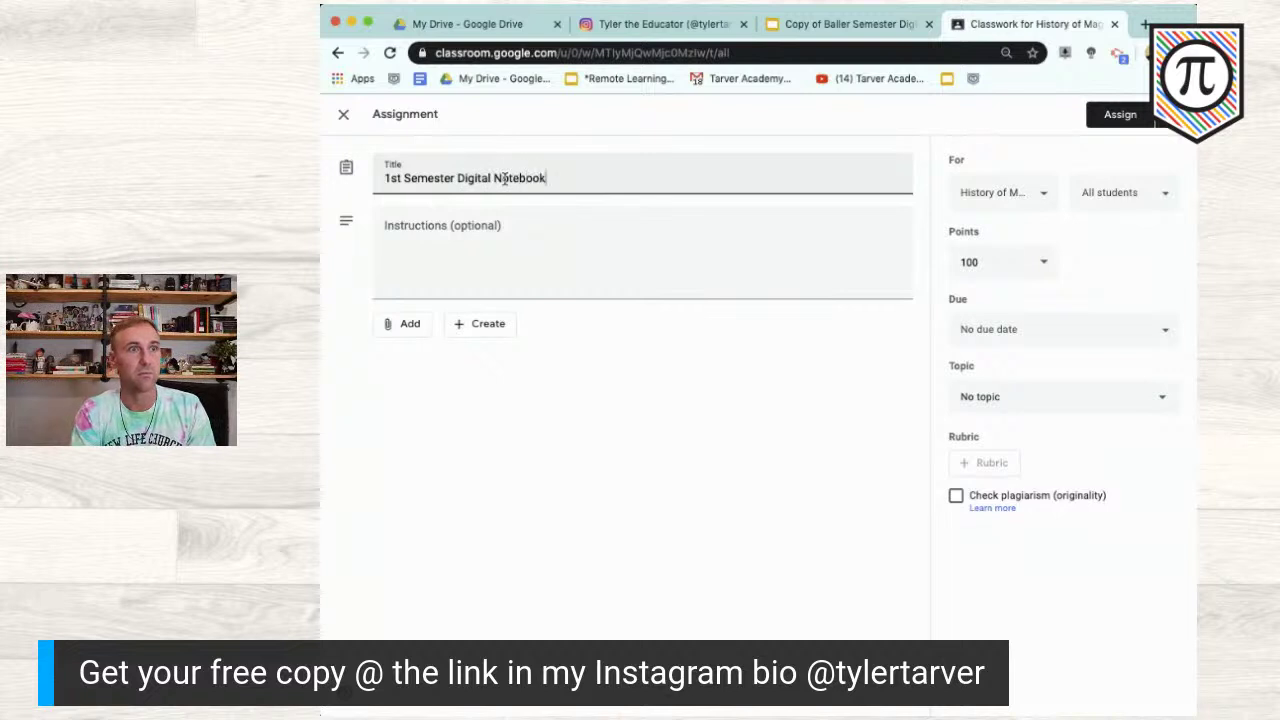
pyautogui.click(520, 260)
pyautogui.write('1. Plan and organize your wee')
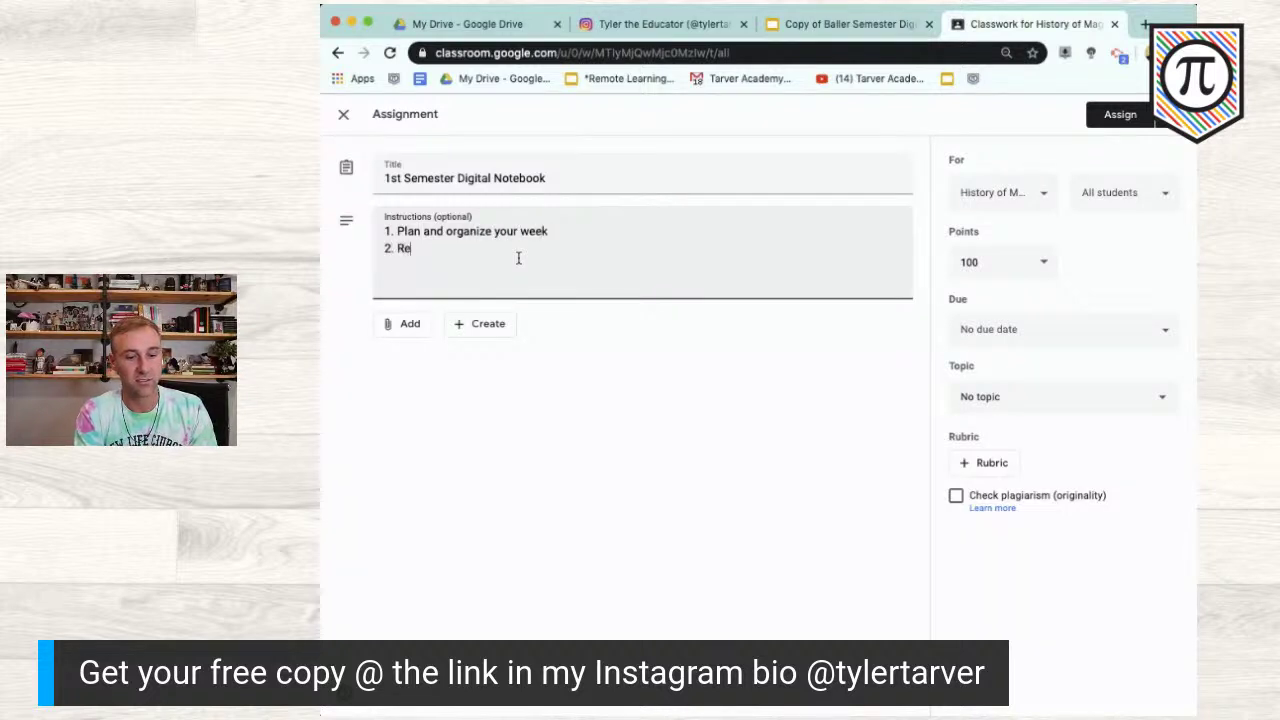
pyautogui.write('k')
pyautogui.press('Return')
pyautogui.write('2. Reflect on each week')
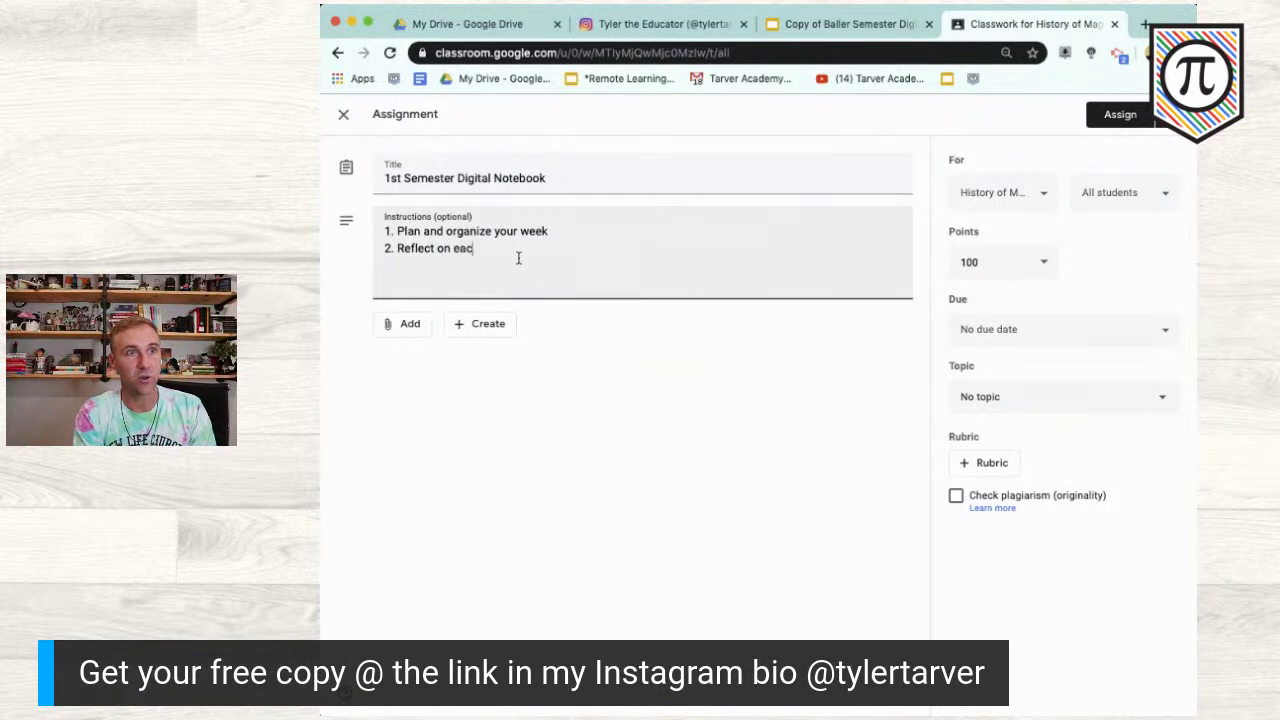
pyautogui.press('Return')
pyautogui.write('3. Keep everything linked/updated in here.')
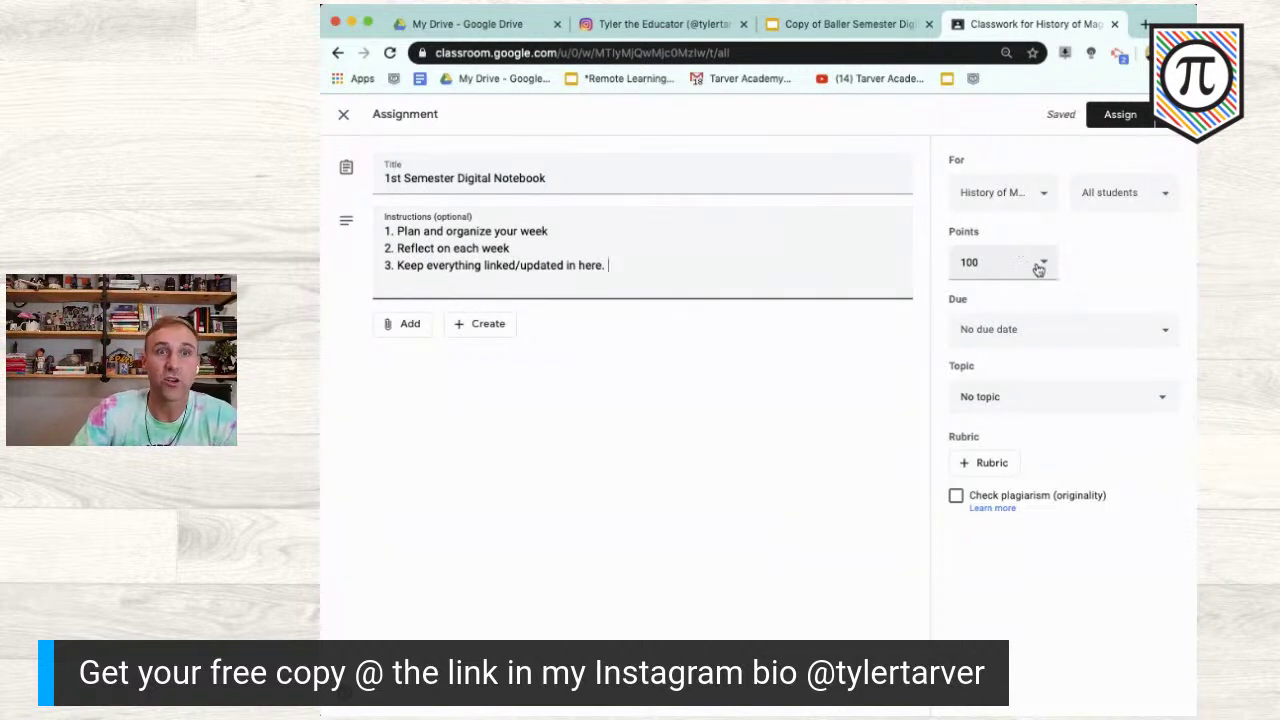
# Step: Set the due date to Fri, Dec 18, 2020 and file it under Class Resources
pyautogui.click(1162, 332)
pyautogui.click(1104, 386)
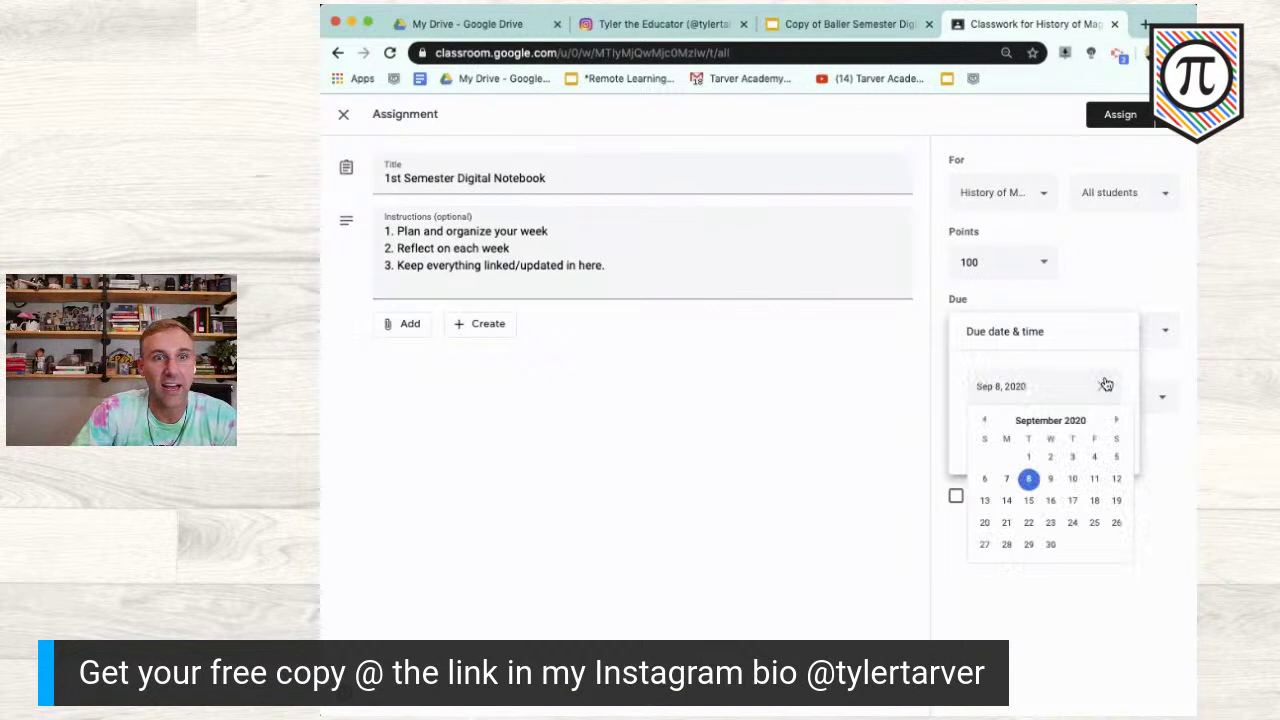
pyautogui.click(1116, 421)
pyautogui.click(1116, 421)
pyautogui.click(1116, 421)
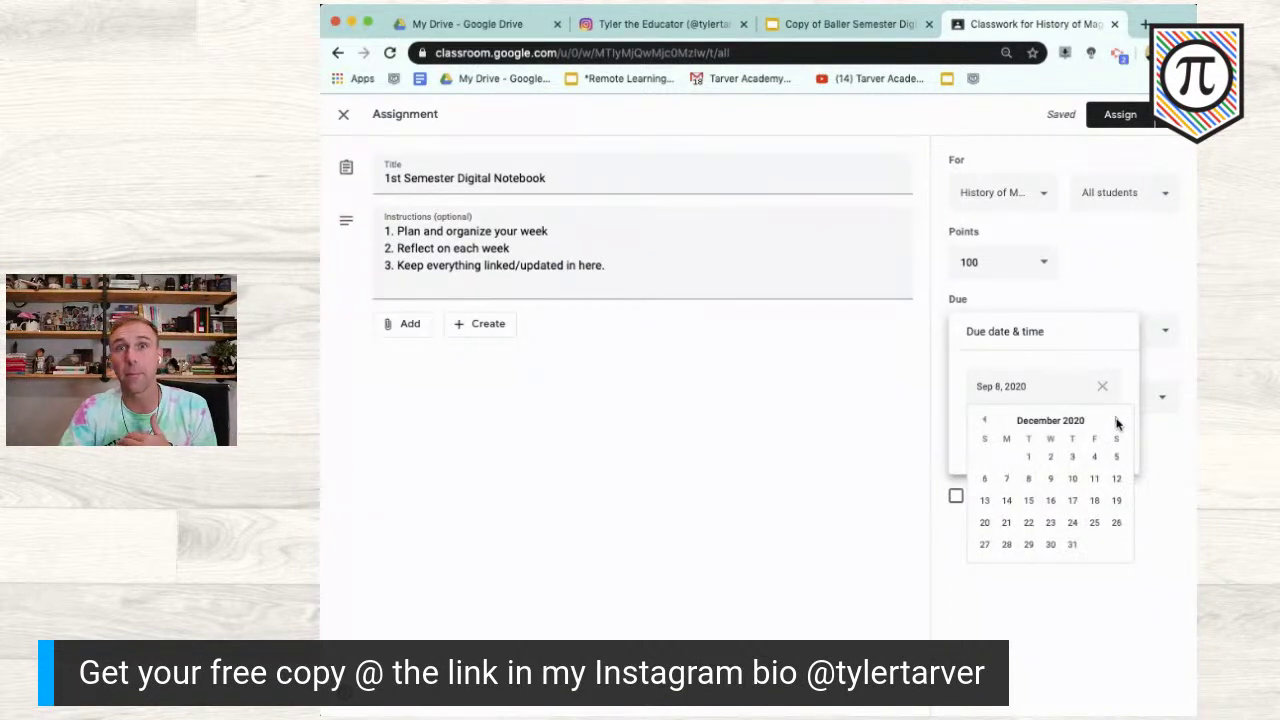
pyautogui.click(1094, 501)
pyautogui.click(1163, 453)
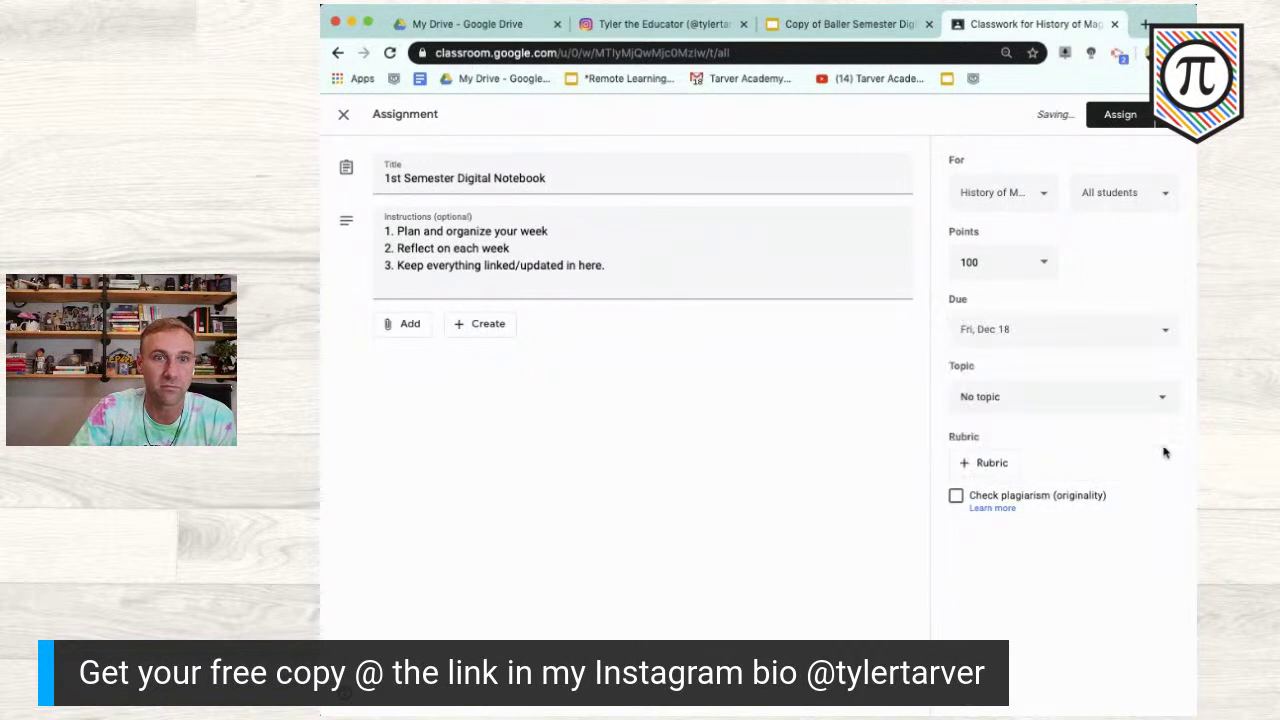
pyautogui.click(1103, 397)
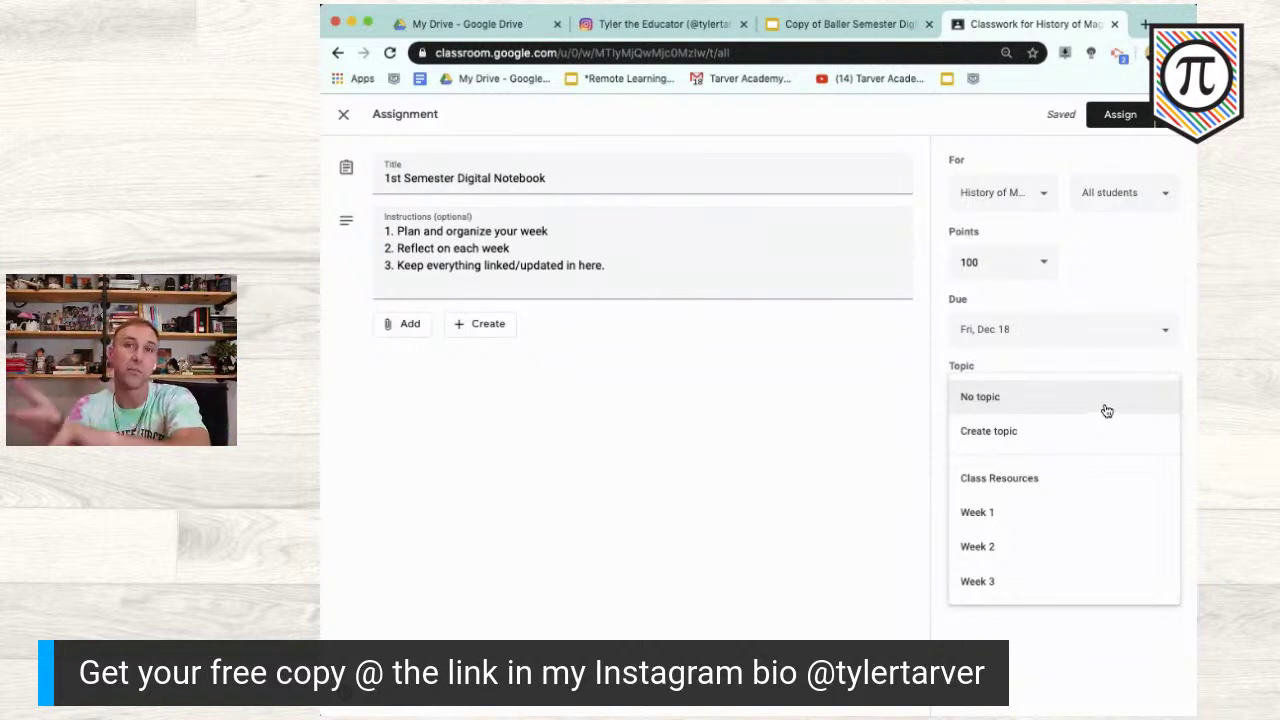
pyautogui.click(1086, 476)
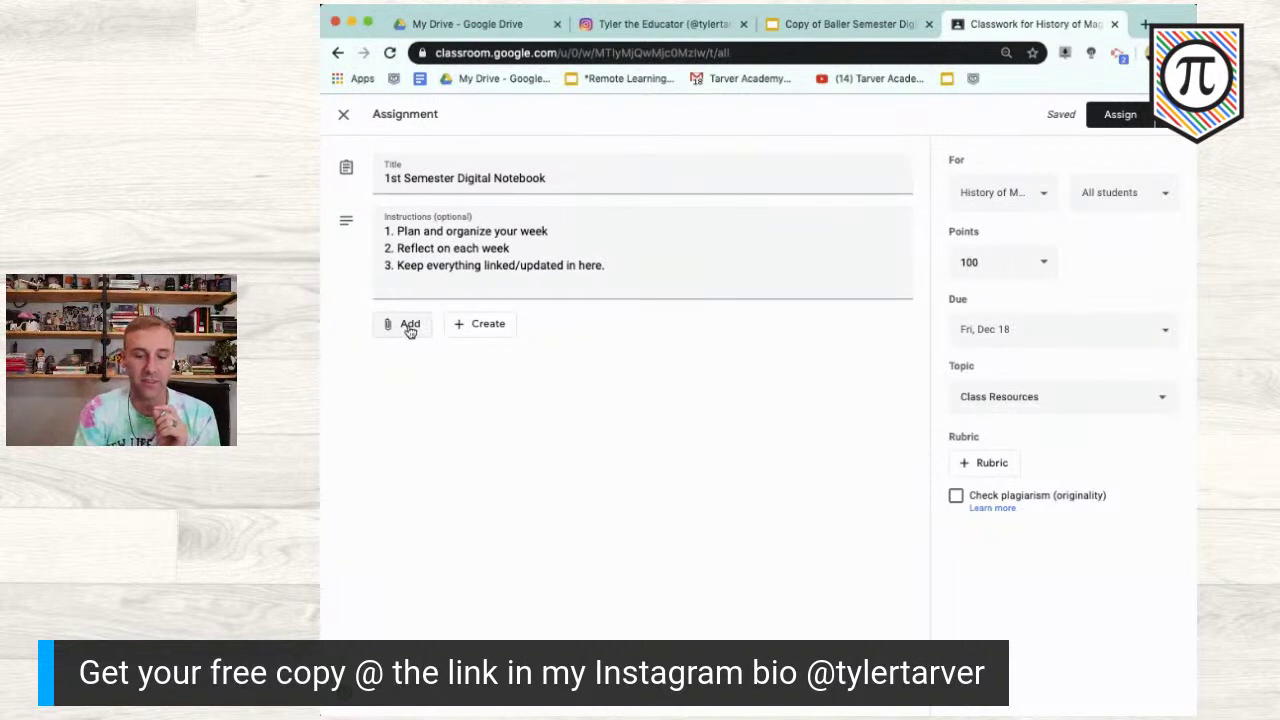
# Step: Zoom the page in one step and bring up the Google Drive attachment picker
pyautogui.press('super+equal')
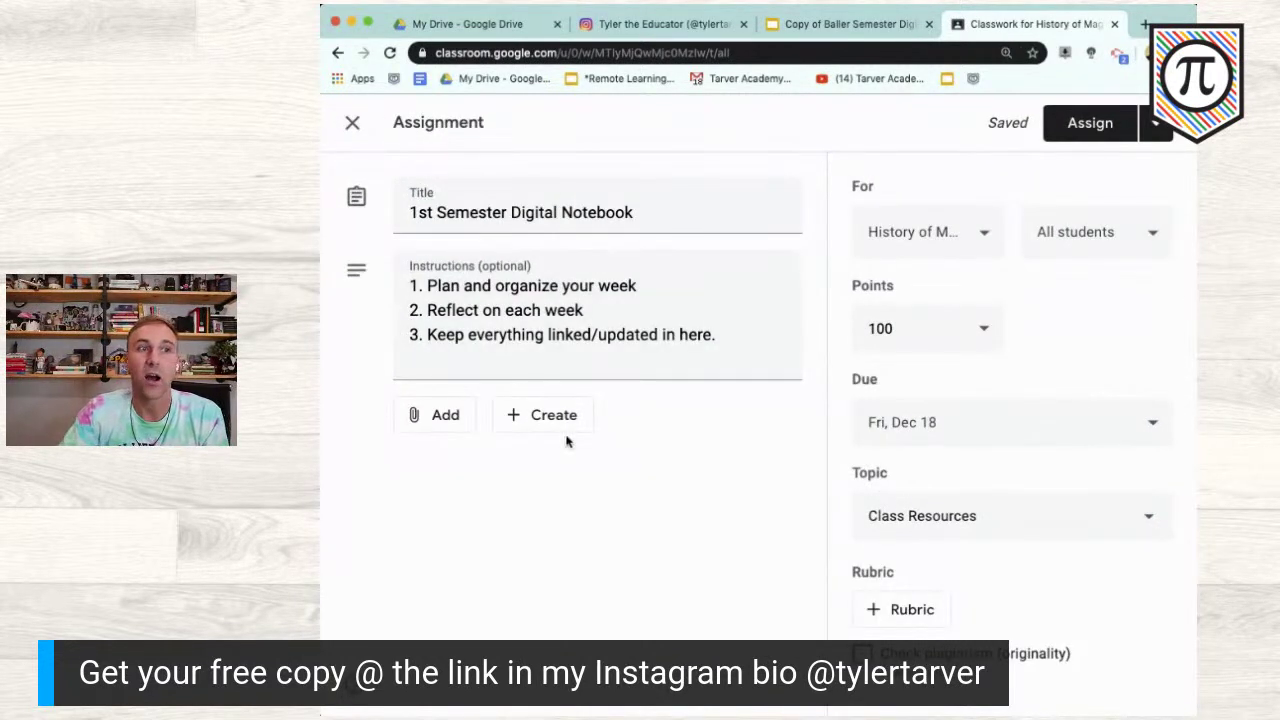
pyautogui.click(458, 424)
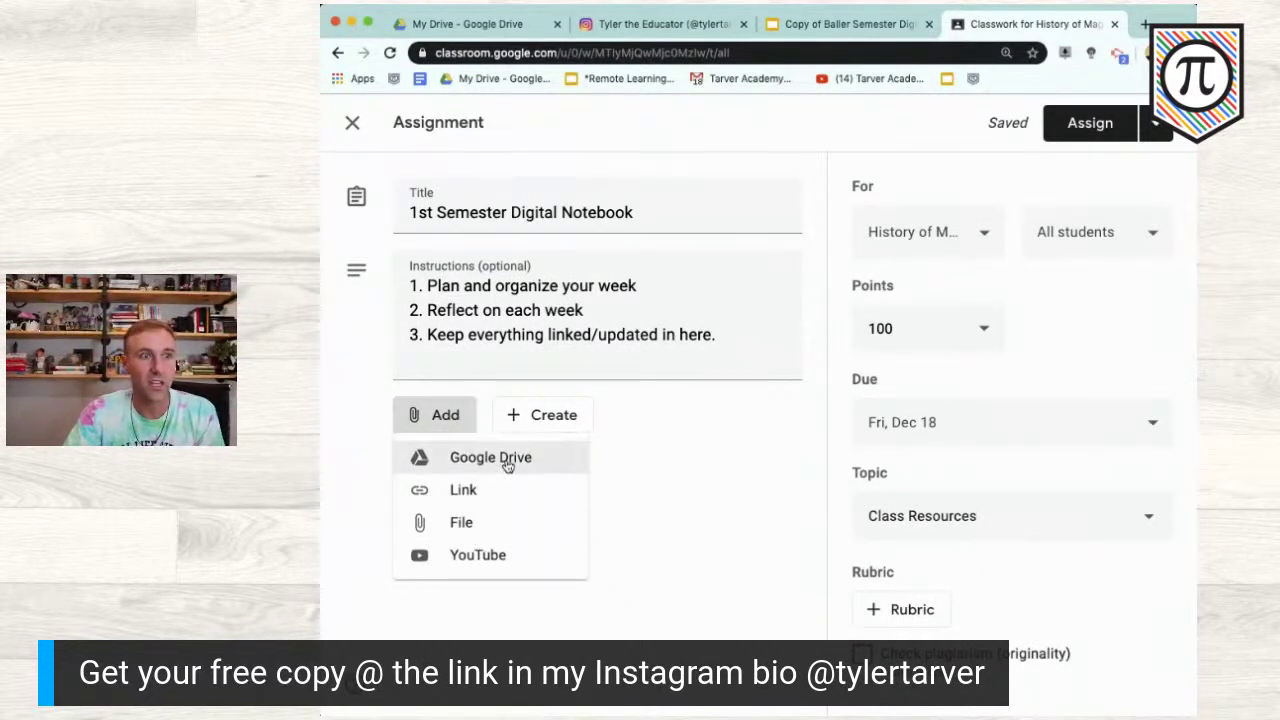
pyautogui.click(506, 458)
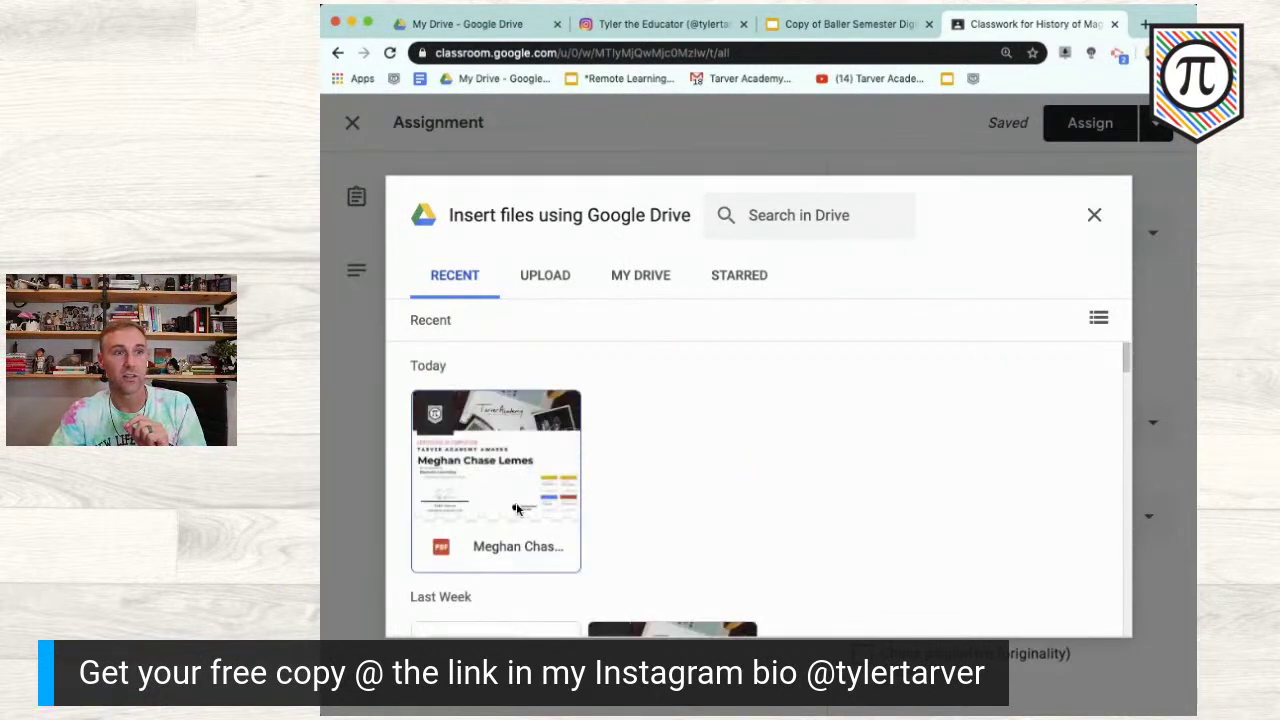
pyautogui.scroll(-1, 518, 510)
pyautogui.scroll(-2, 517, 510)
pyautogui.scroll(2, 516, 509)
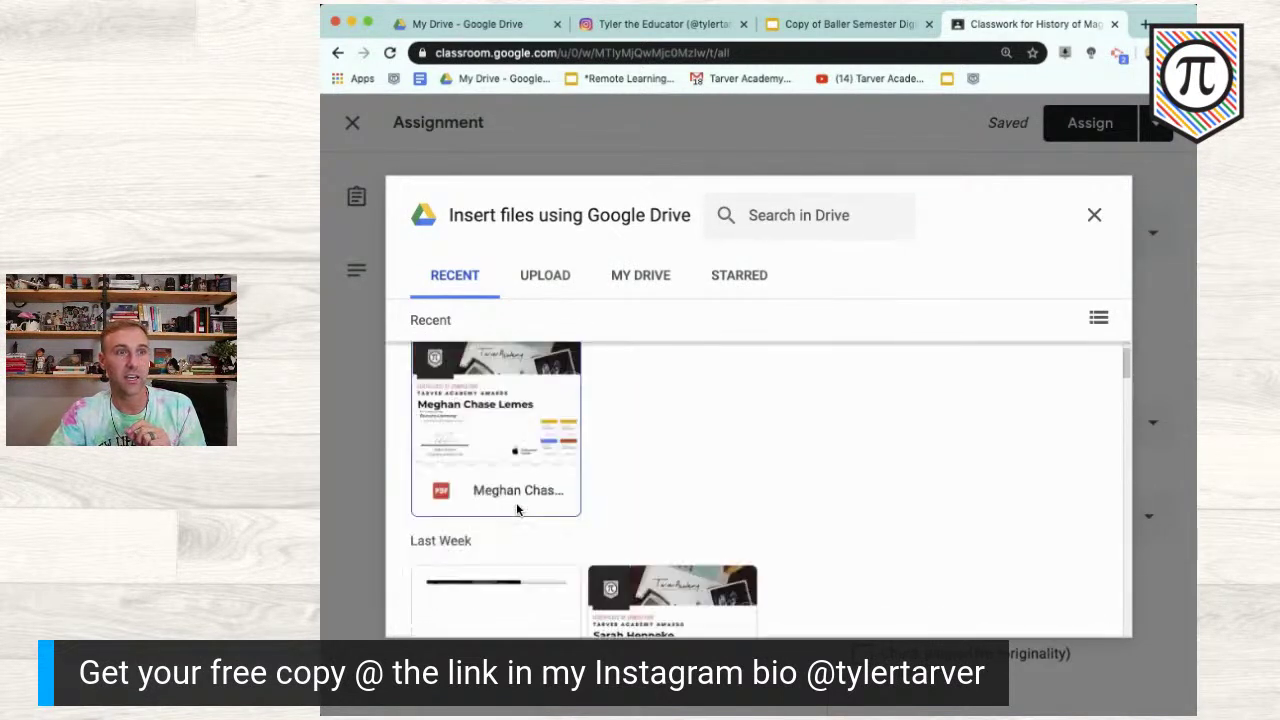
pyautogui.scroll(-2, 516, 509)
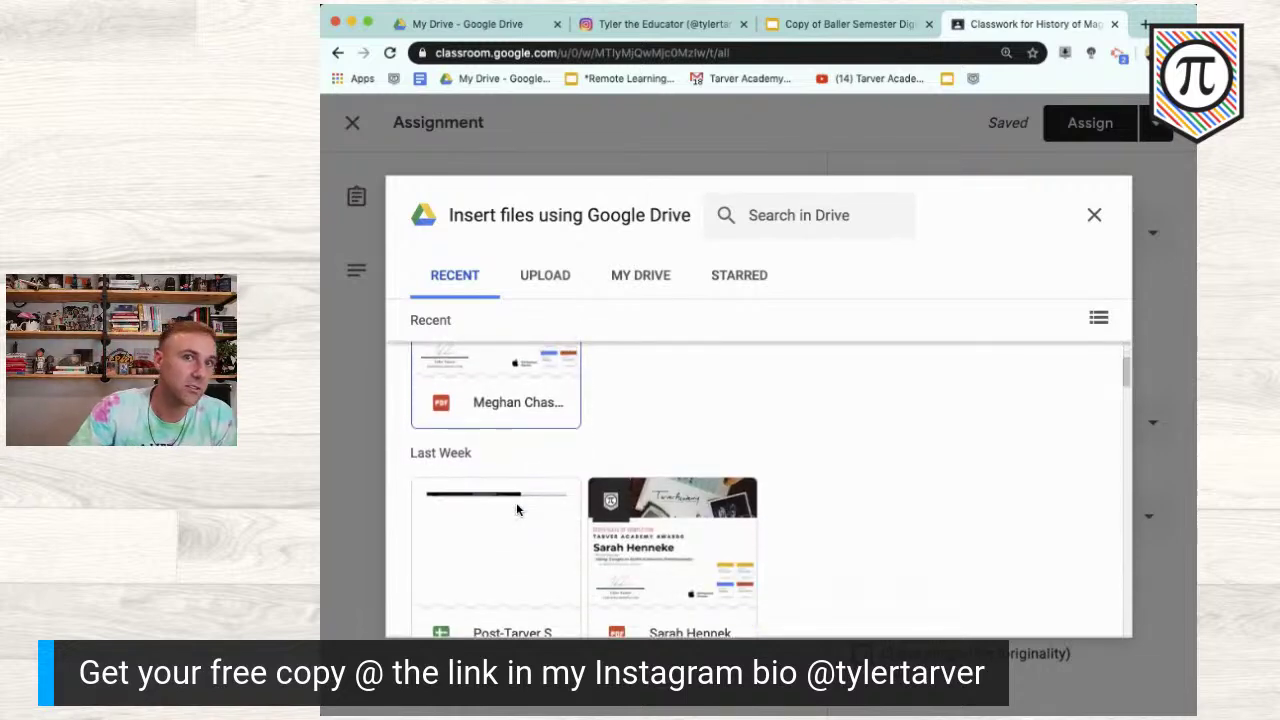
pyautogui.scroll(2, 516, 509)
pyautogui.scroll(-5, 516, 509)
pyautogui.scroll(3, 516, 510)
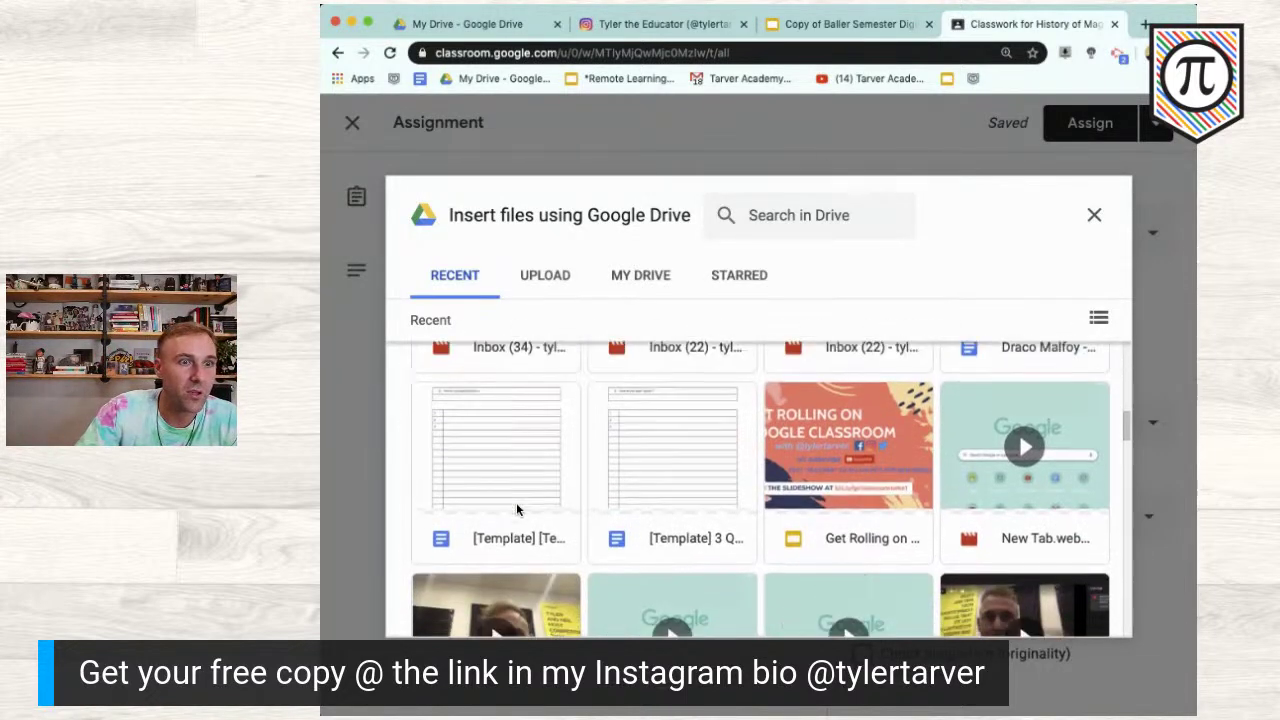
pyautogui.scroll(2, 516, 509)
pyautogui.scroll(-2, 516, 509)
pyautogui.scroll(5, 516, 509)
# Step: Search Drive for files matching 'baller'
pyautogui.click(791, 213)
pyautogui.write('baller')
pyautogui.press('Return')
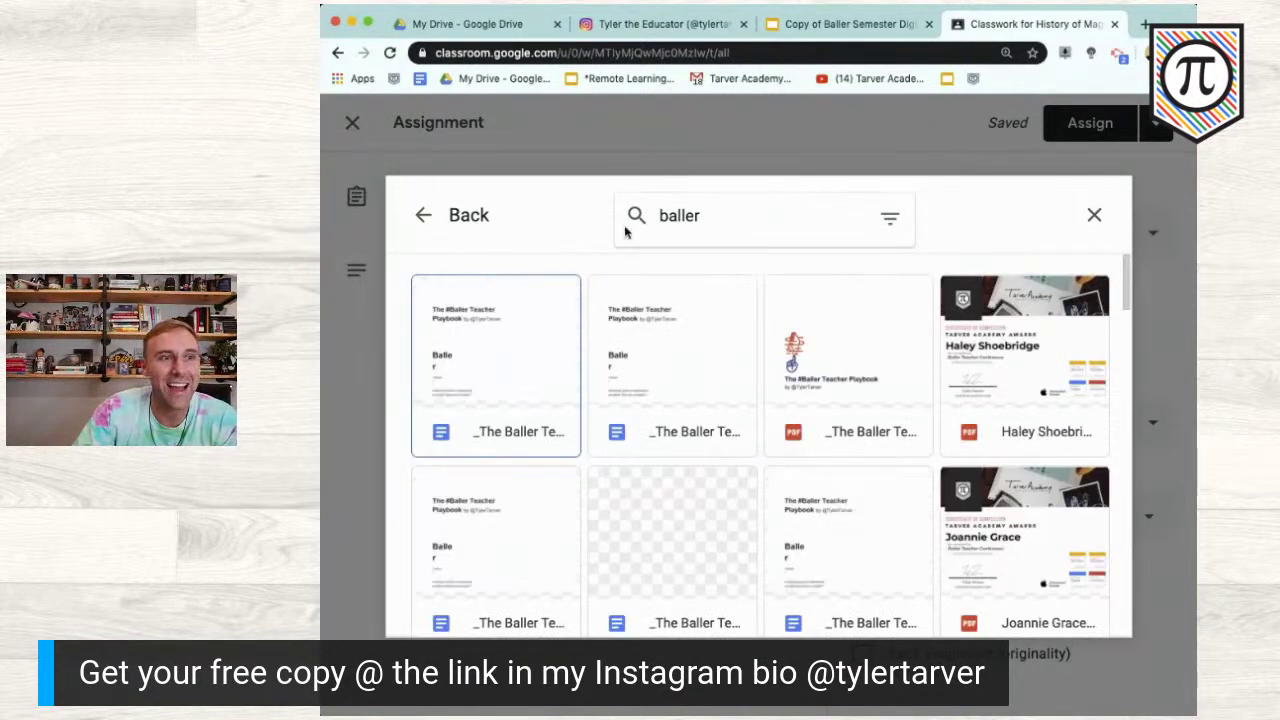
pyautogui.scroll(-3, 725, 433)
pyautogui.scroll(-3, 725, 433)
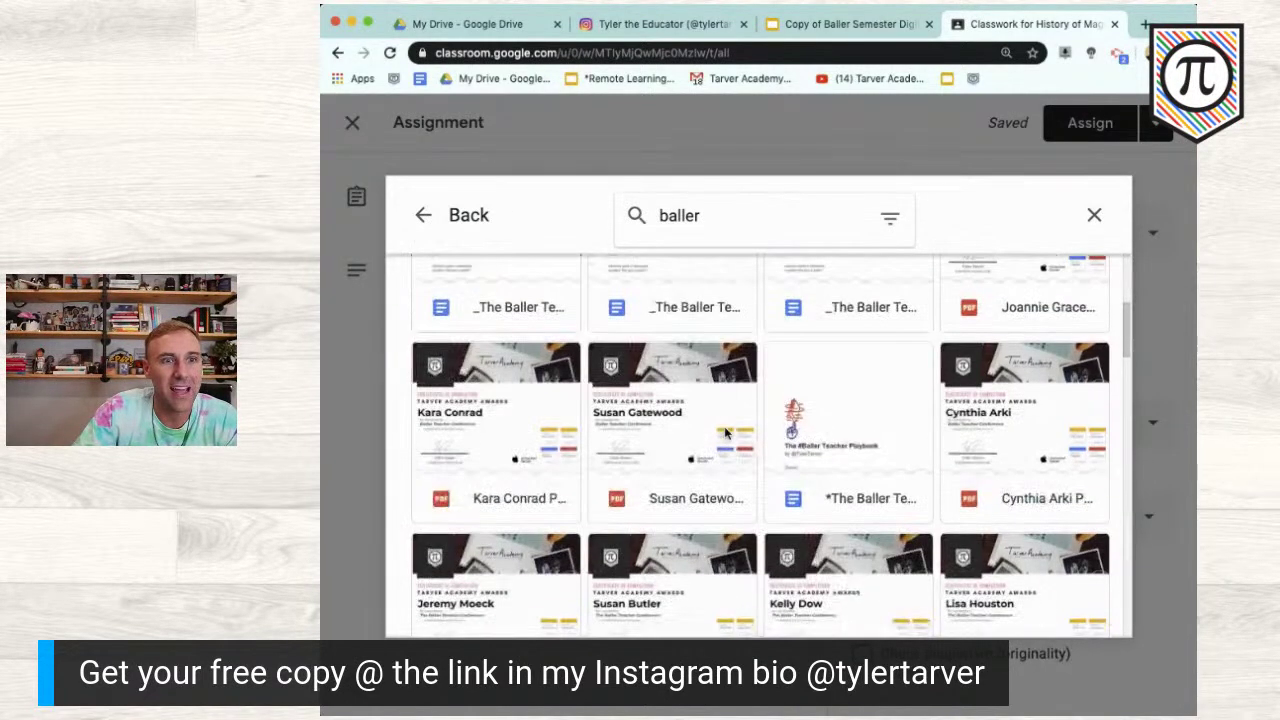
pyautogui.scroll(6, 725, 433)
# Step: Limit the results to presentations, then switch to the notebook copy in Slides
pyautogui.click(888, 229)
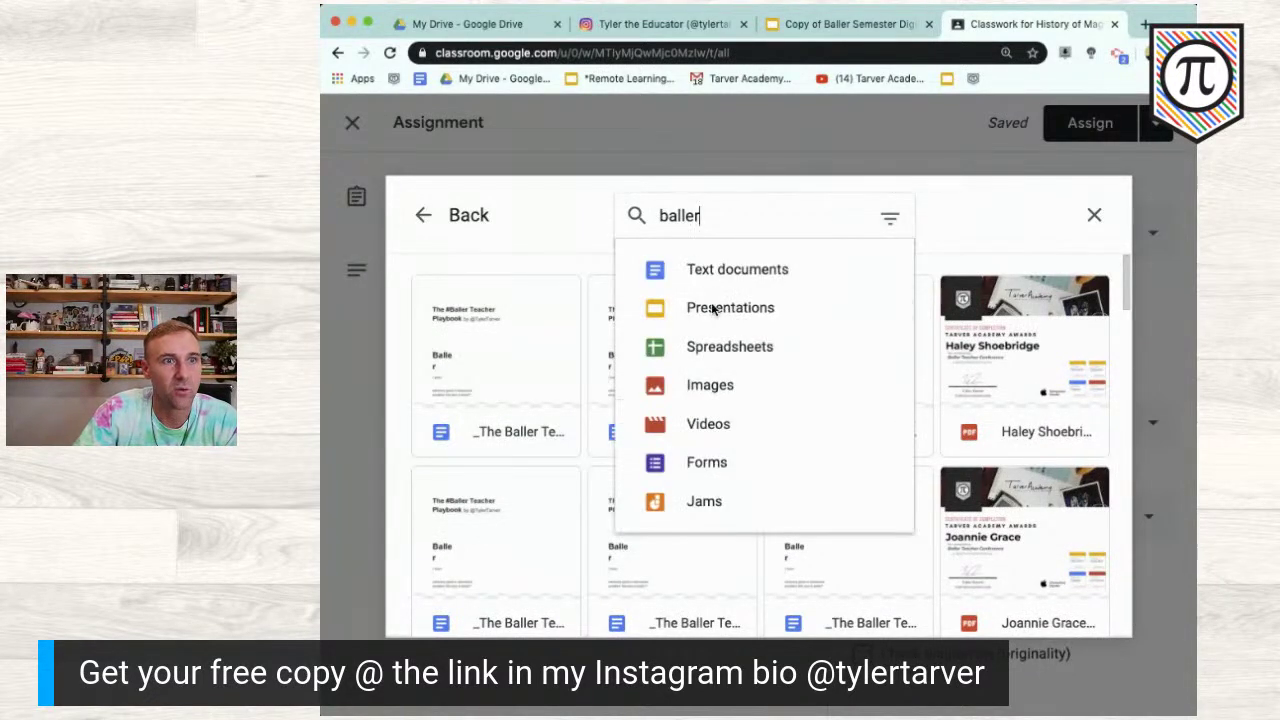
pyautogui.click(730, 309)
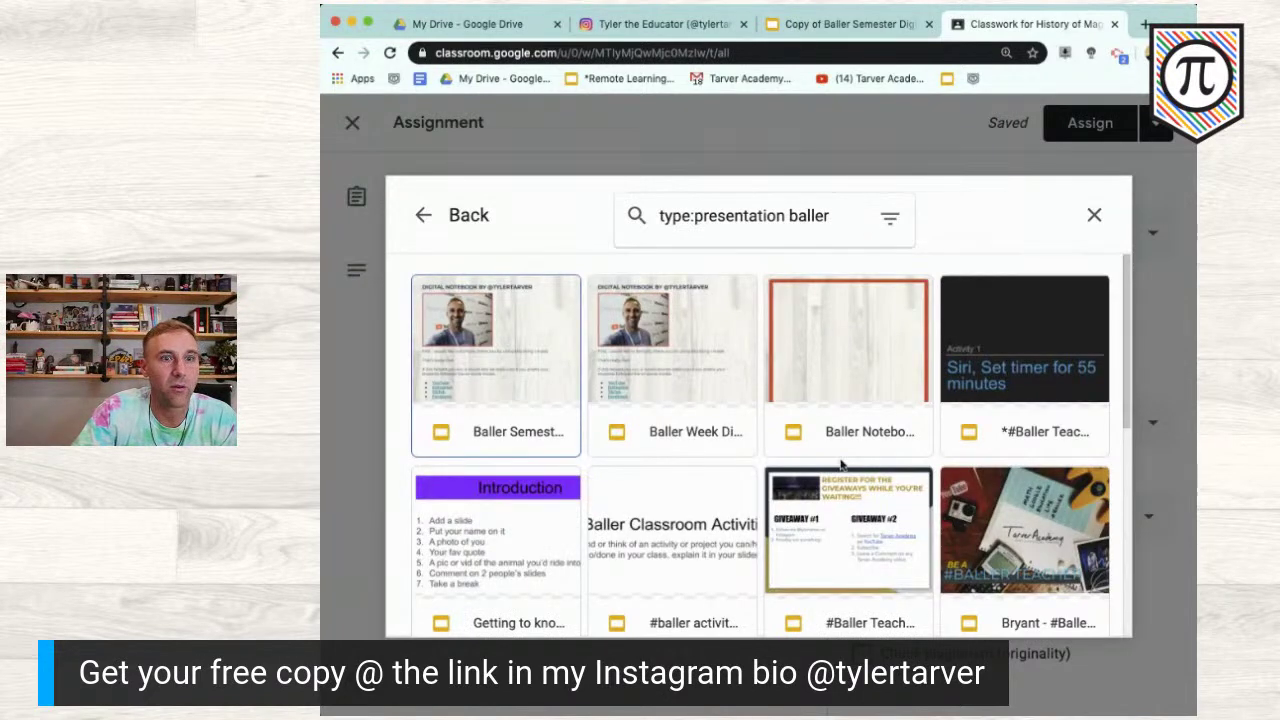
pyautogui.scroll(-2, 840, 463)
pyautogui.scroll(1, 840, 463)
pyautogui.scroll(1, 840, 463)
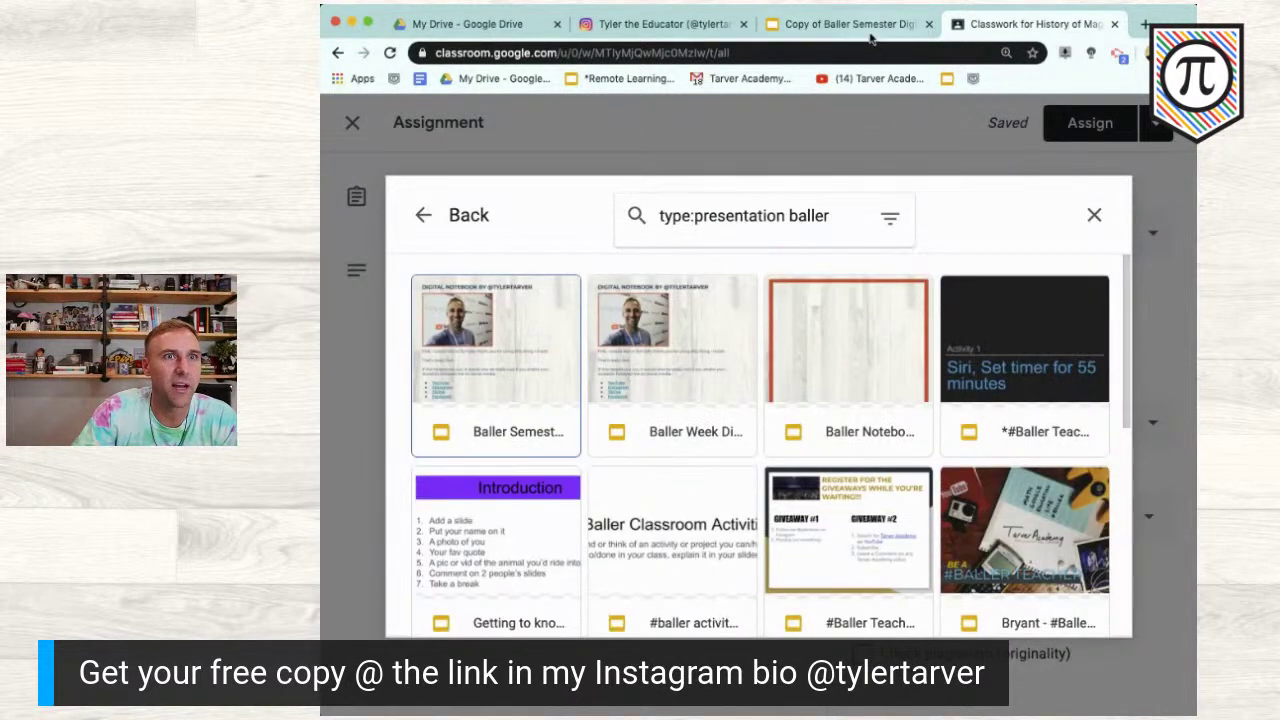
pyautogui.click(868, 30)
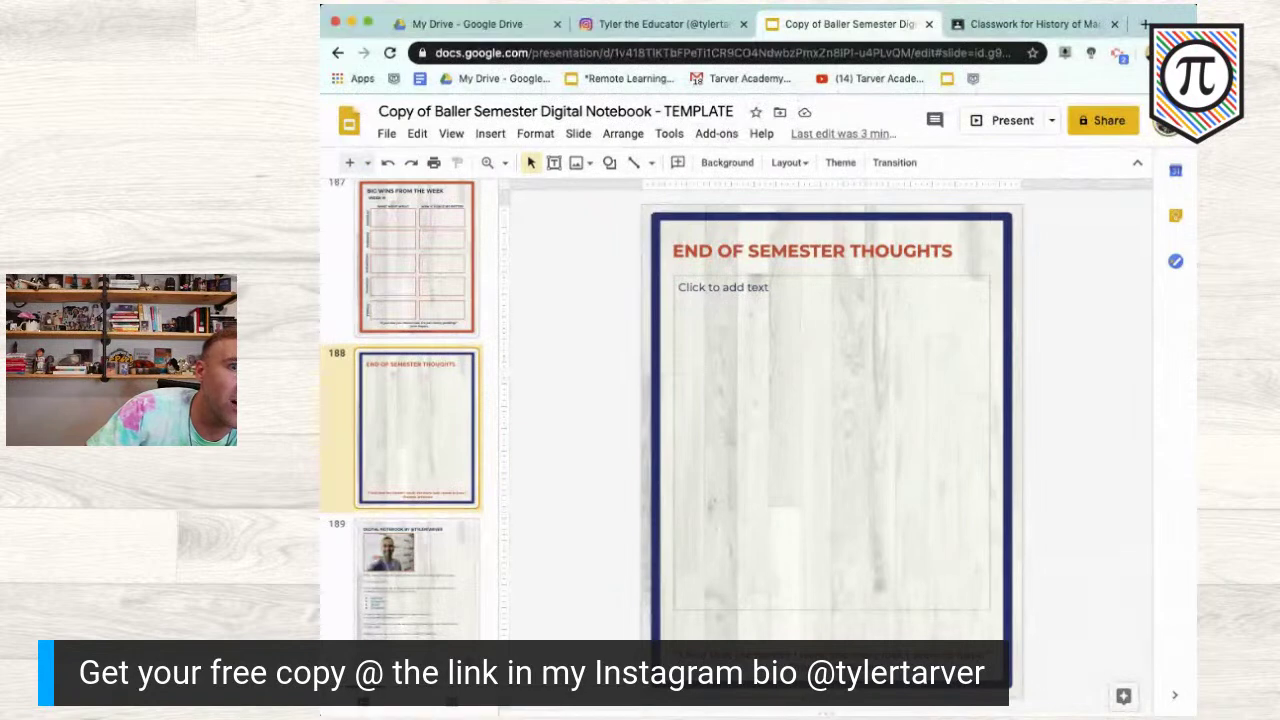
# Step: Share the notebook with the school account's email address and send the invitation
pyautogui.click(1103, 120)
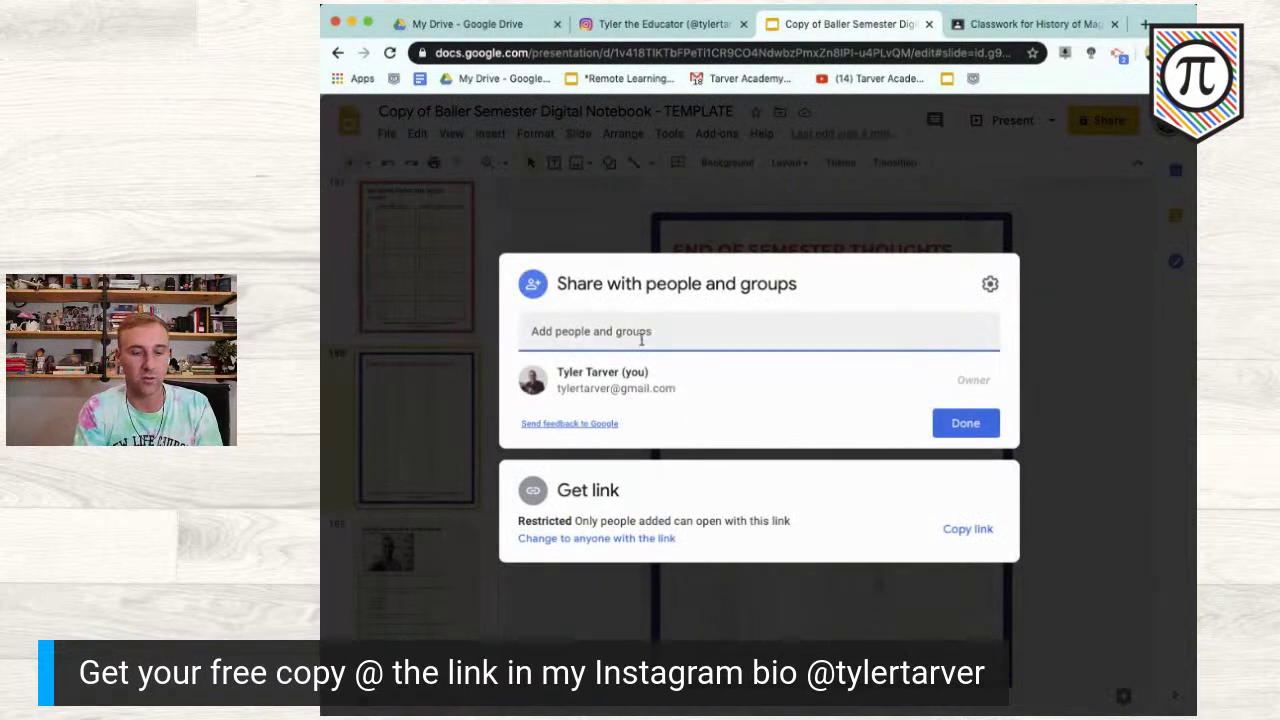
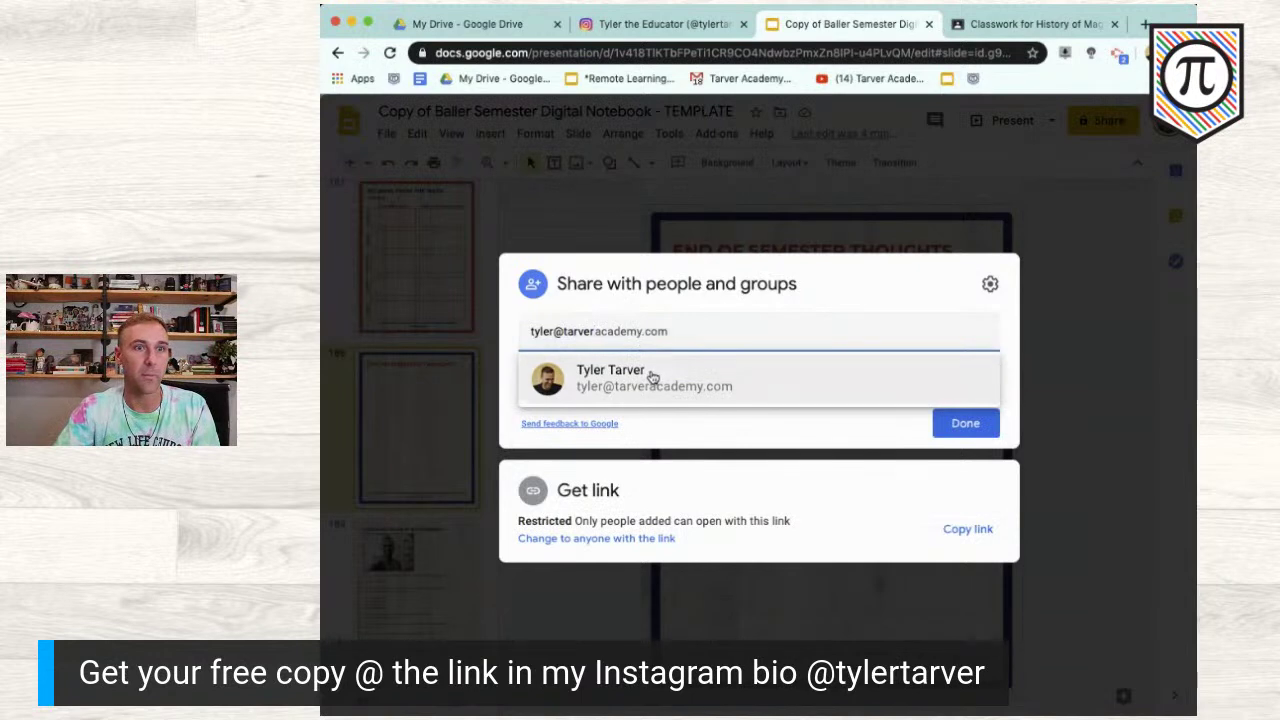
pyautogui.click(651, 376)
pyautogui.click(976, 546)
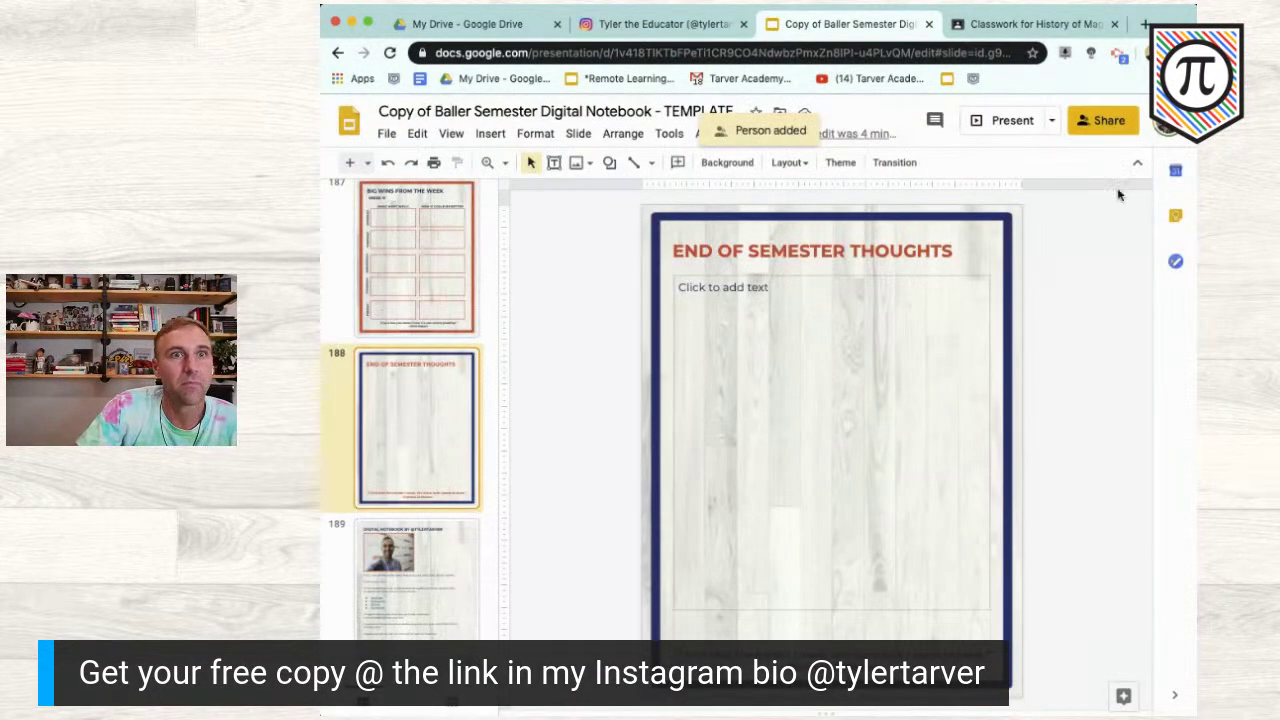
# Step: Reopen the notebook as the school account, close the old copy, and return to Classroom
pyautogui.click(1160, 125)
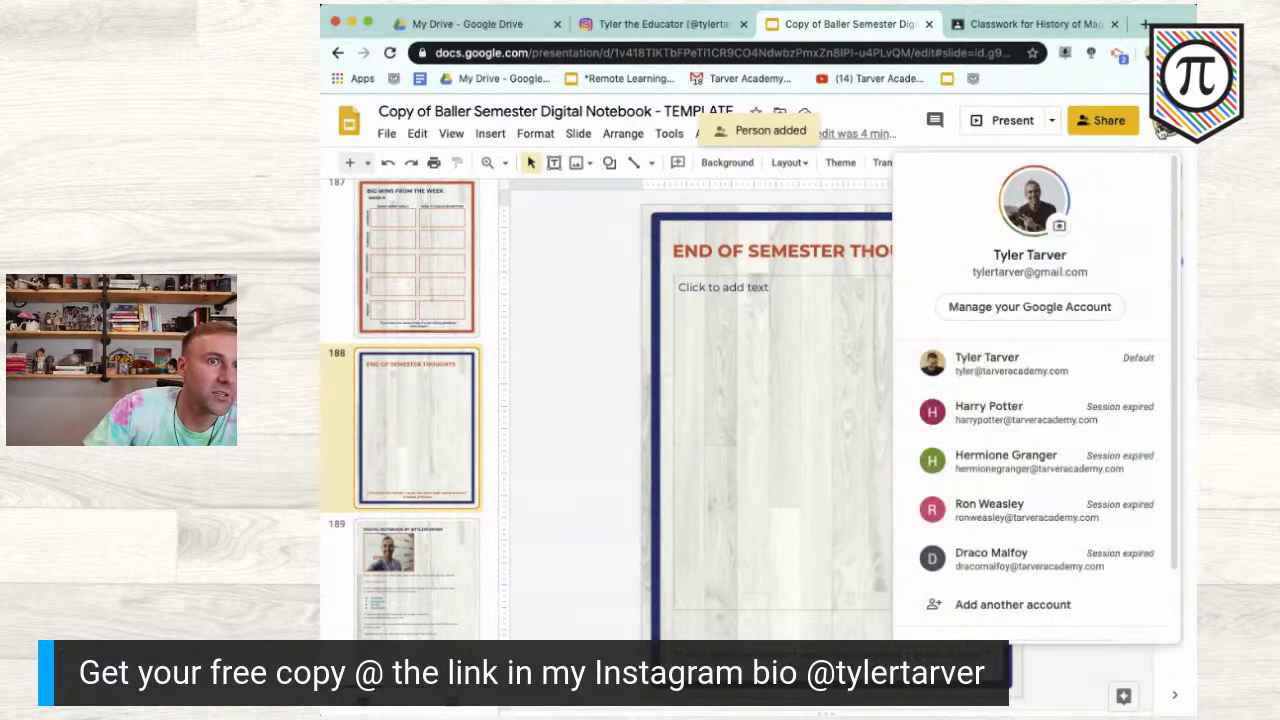
pyautogui.click(1078, 368)
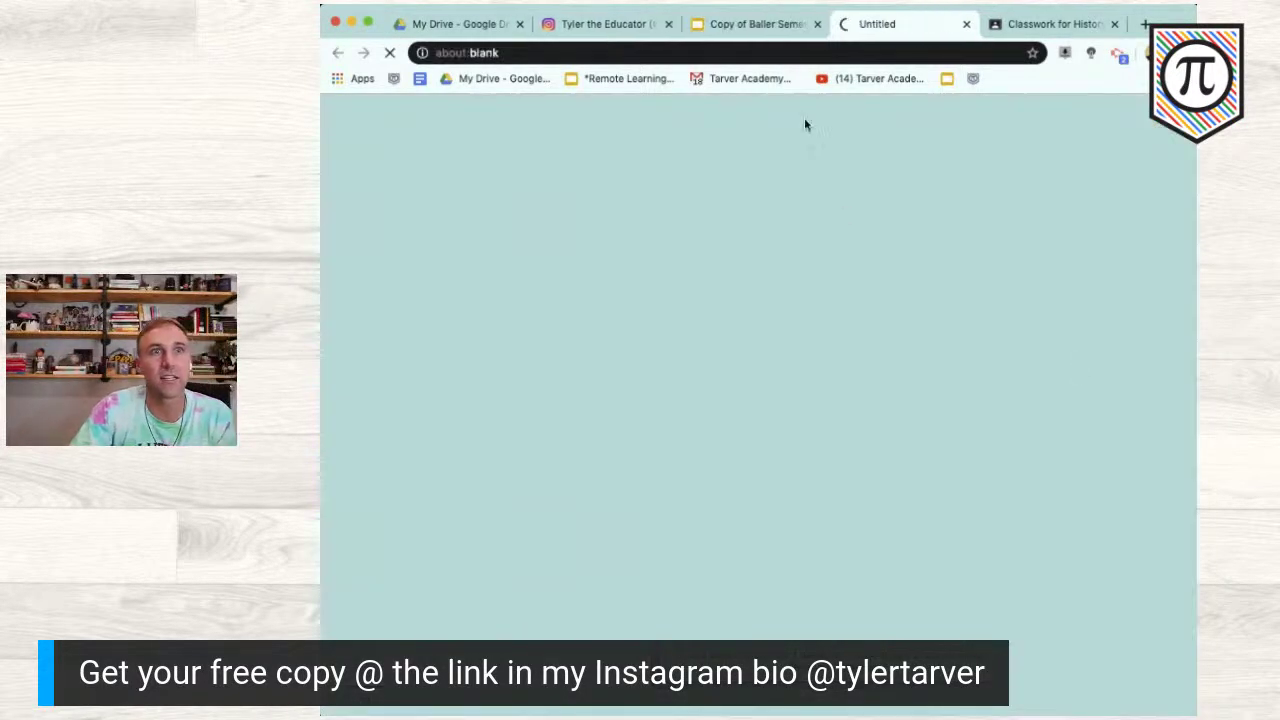
pyautogui.click(817, 24)
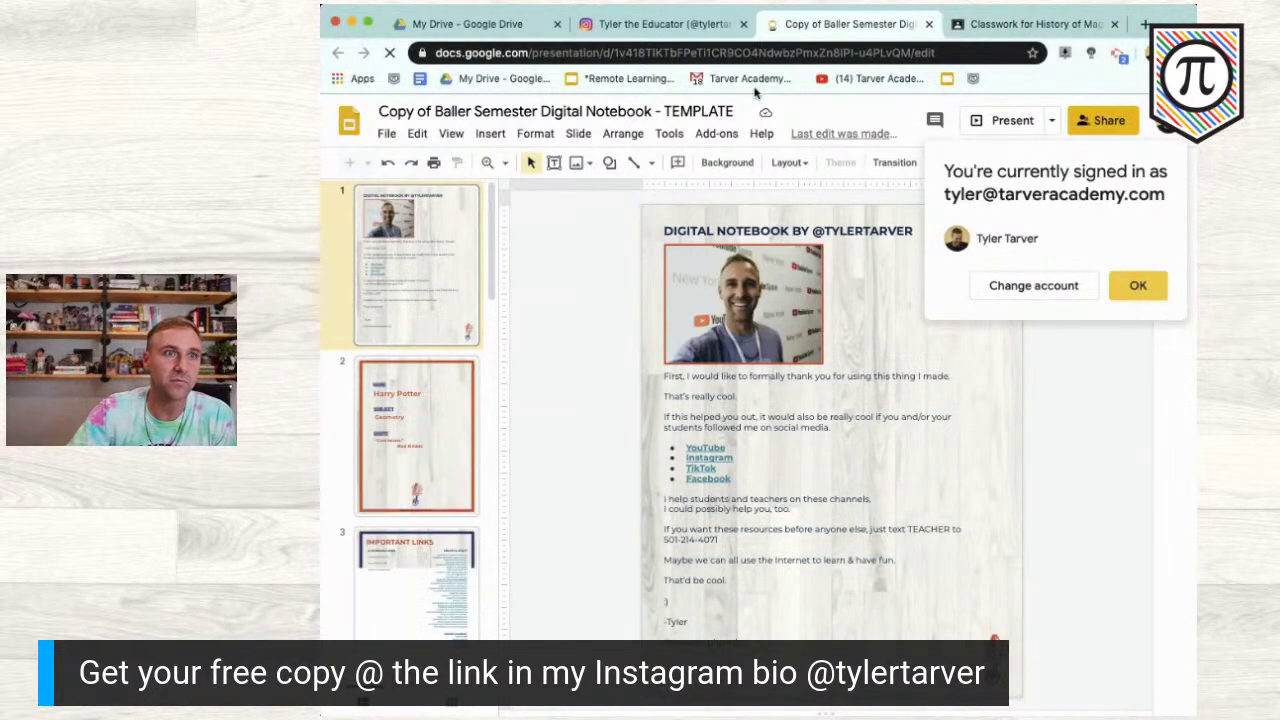
pyautogui.click(597, 316)
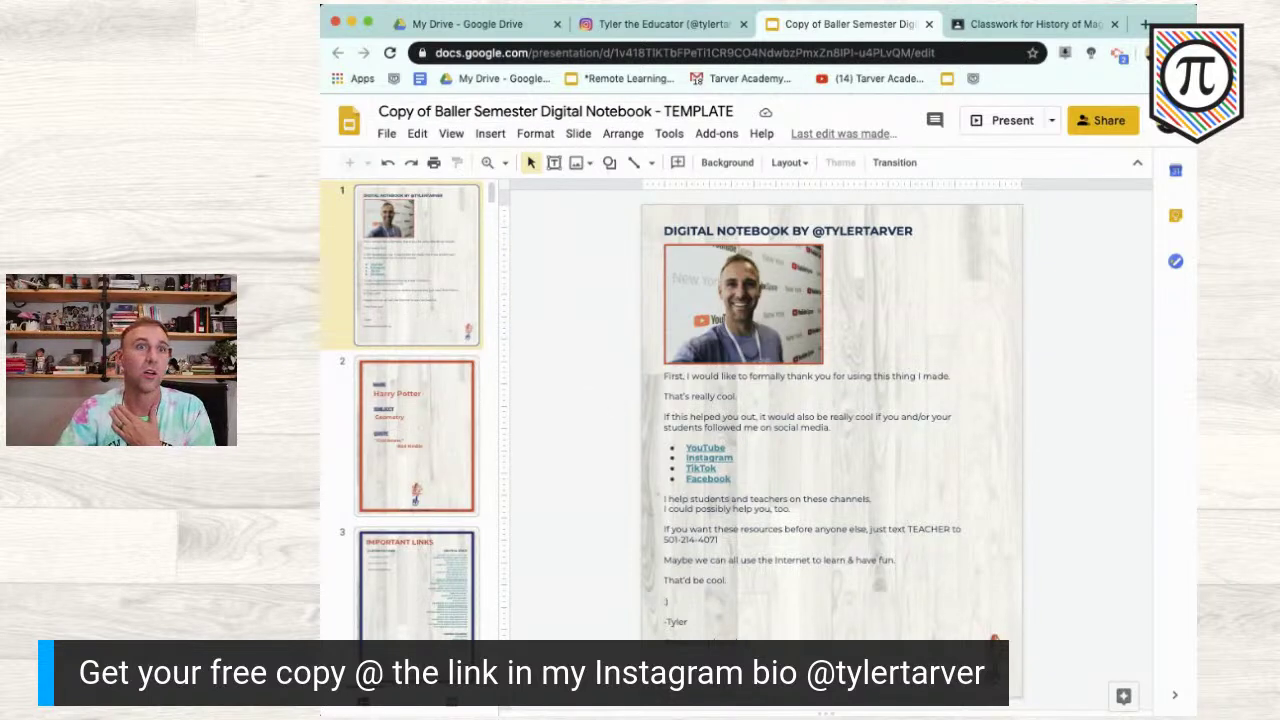
pyautogui.click(1070, 22)
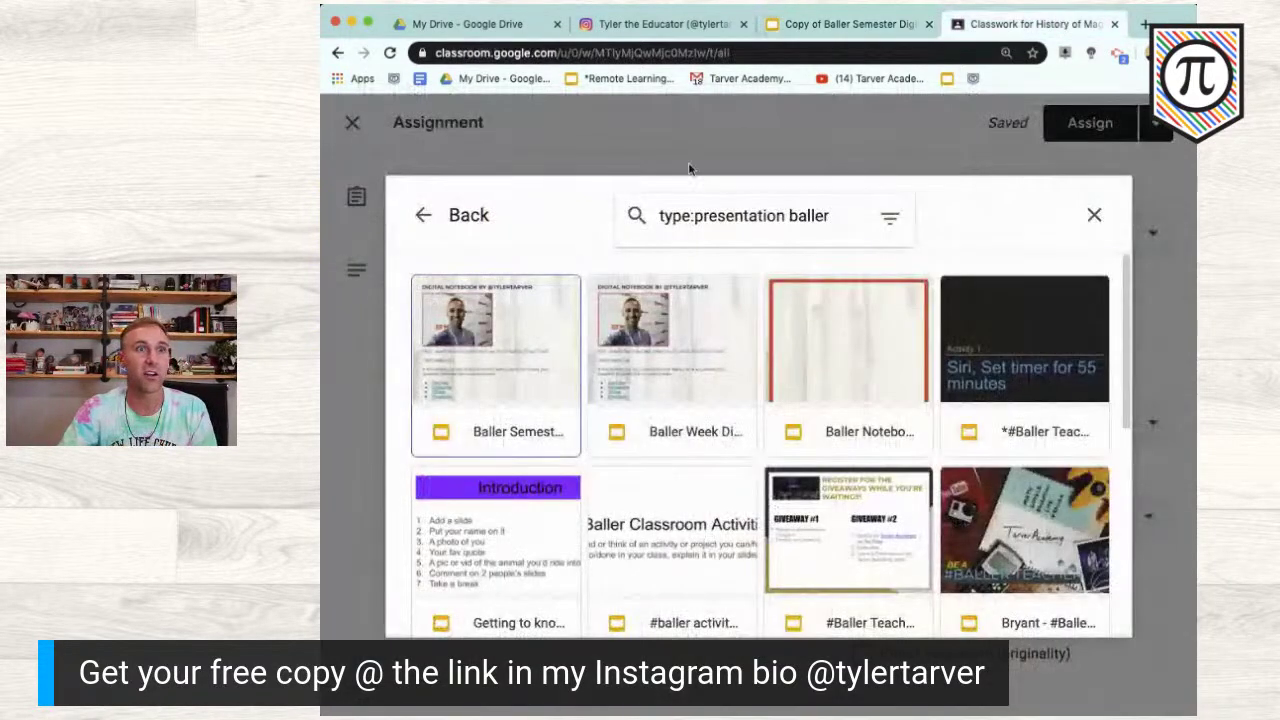
# Step: Attach the notebook copy from Google Drive's recent files to the assignment
pyautogui.click(1092, 214)
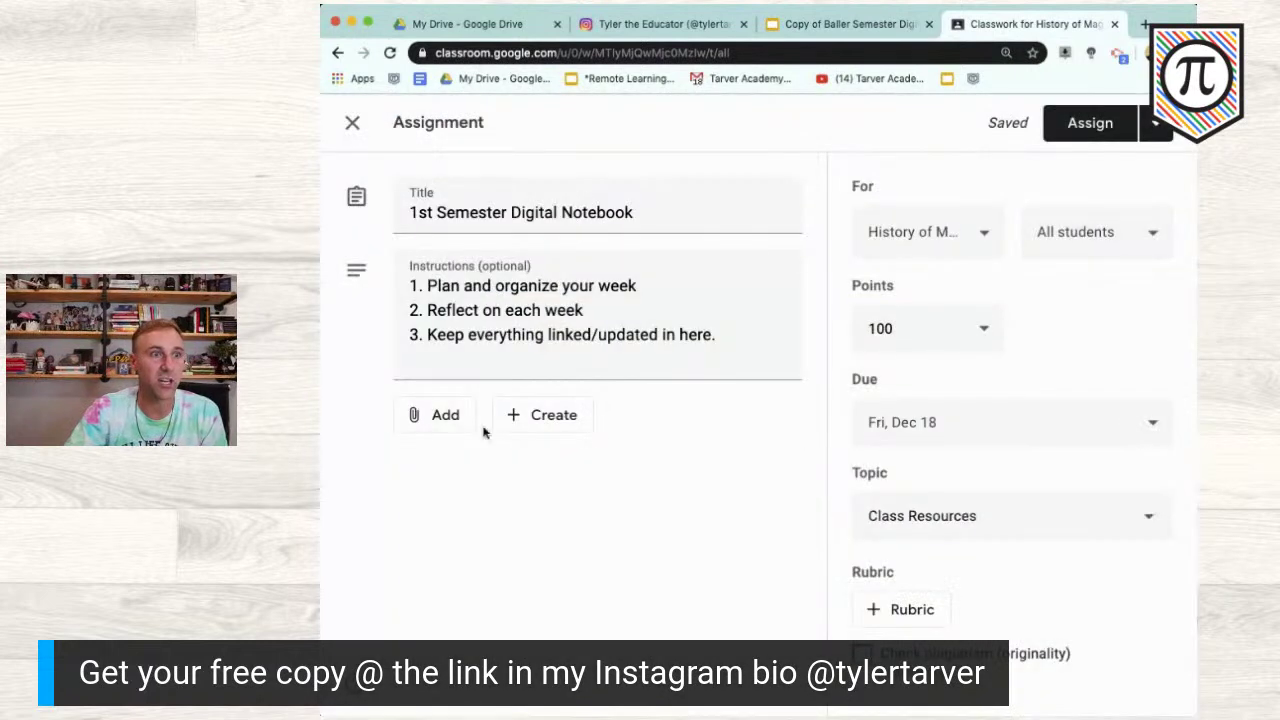
pyautogui.click(440, 426)
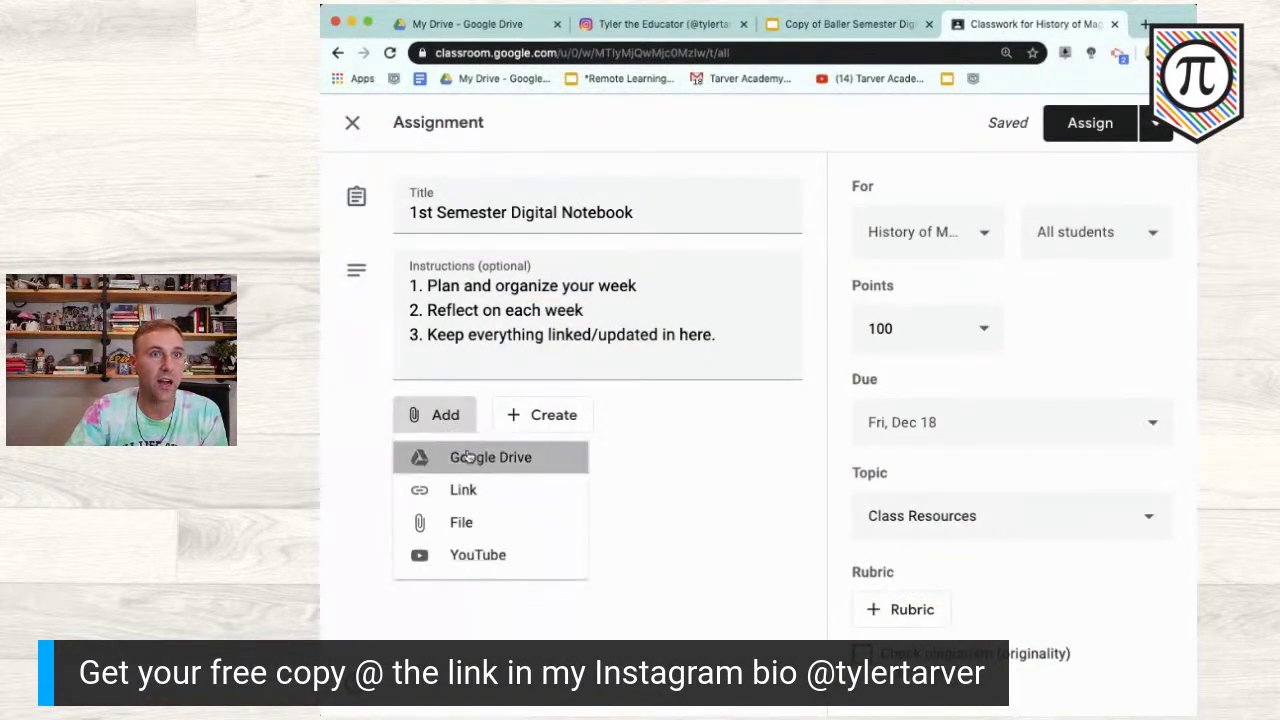
pyautogui.click(467, 456)
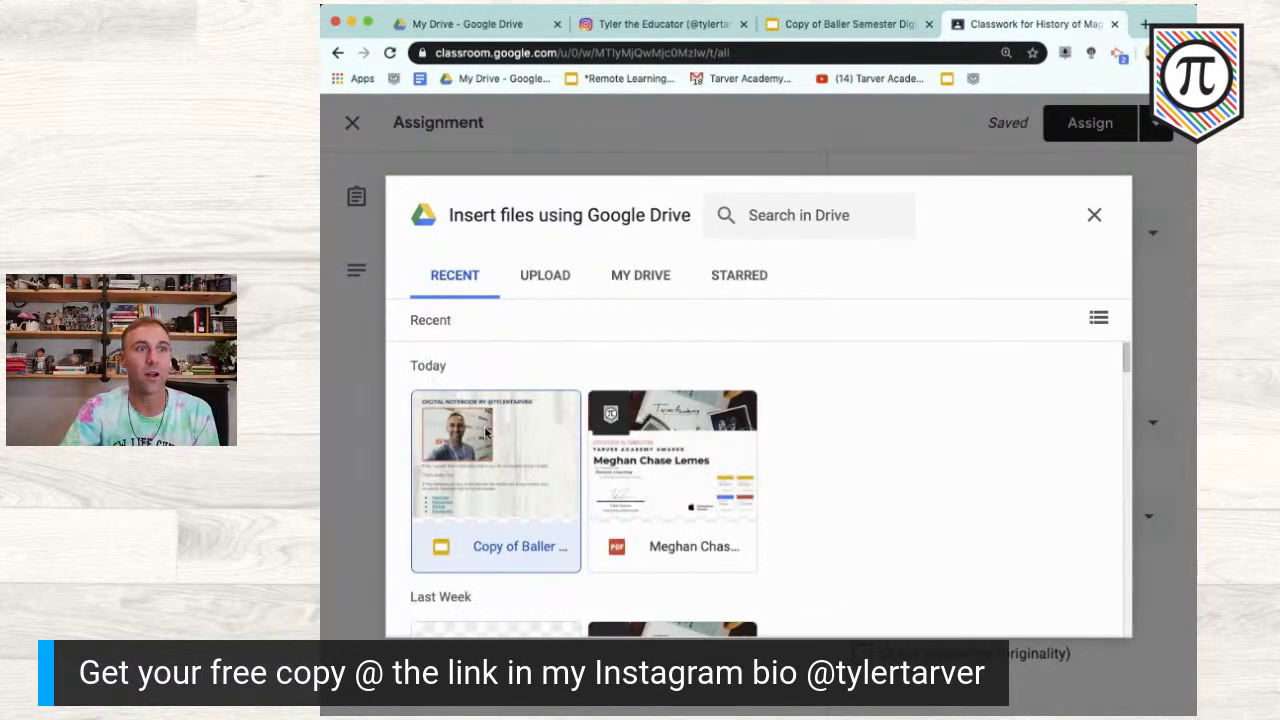
pyautogui.click(487, 432)
pyautogui.click(1069, 615)
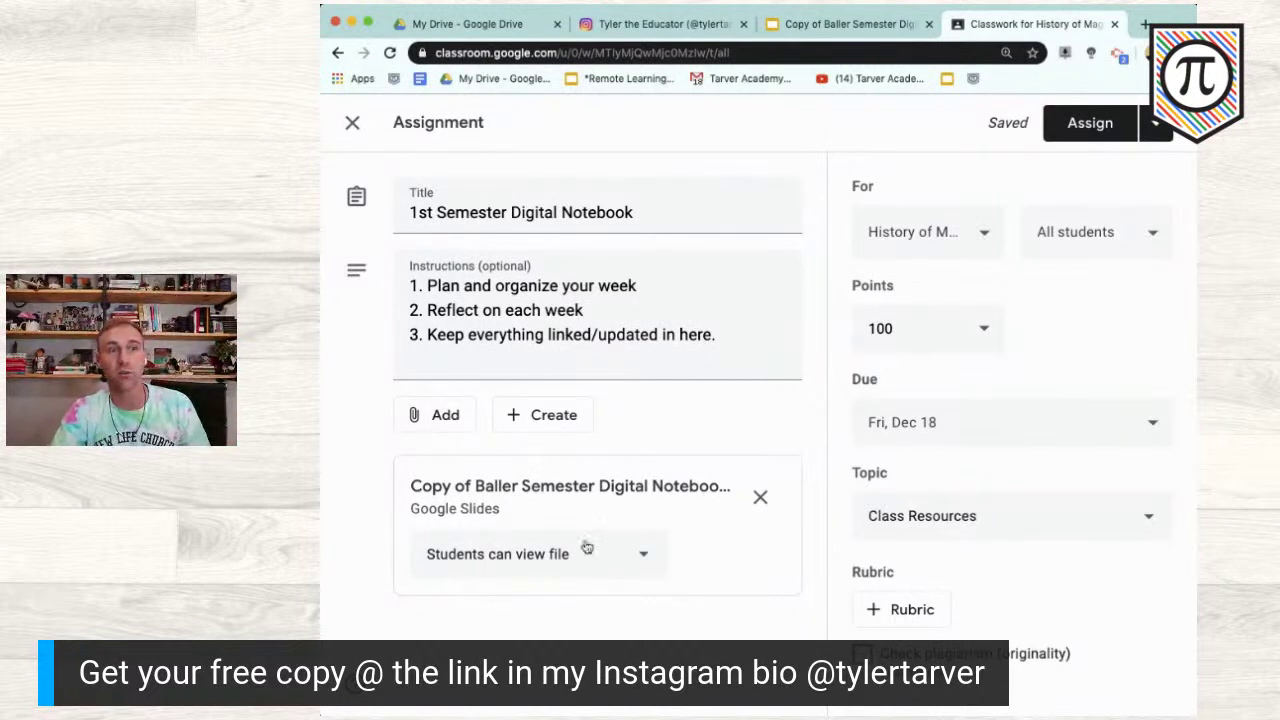
# Step: Set the attachment to 'Make a copy for each student' and assign it
pyautogui.click(633, 561)
pyautogui.click(624, 655)
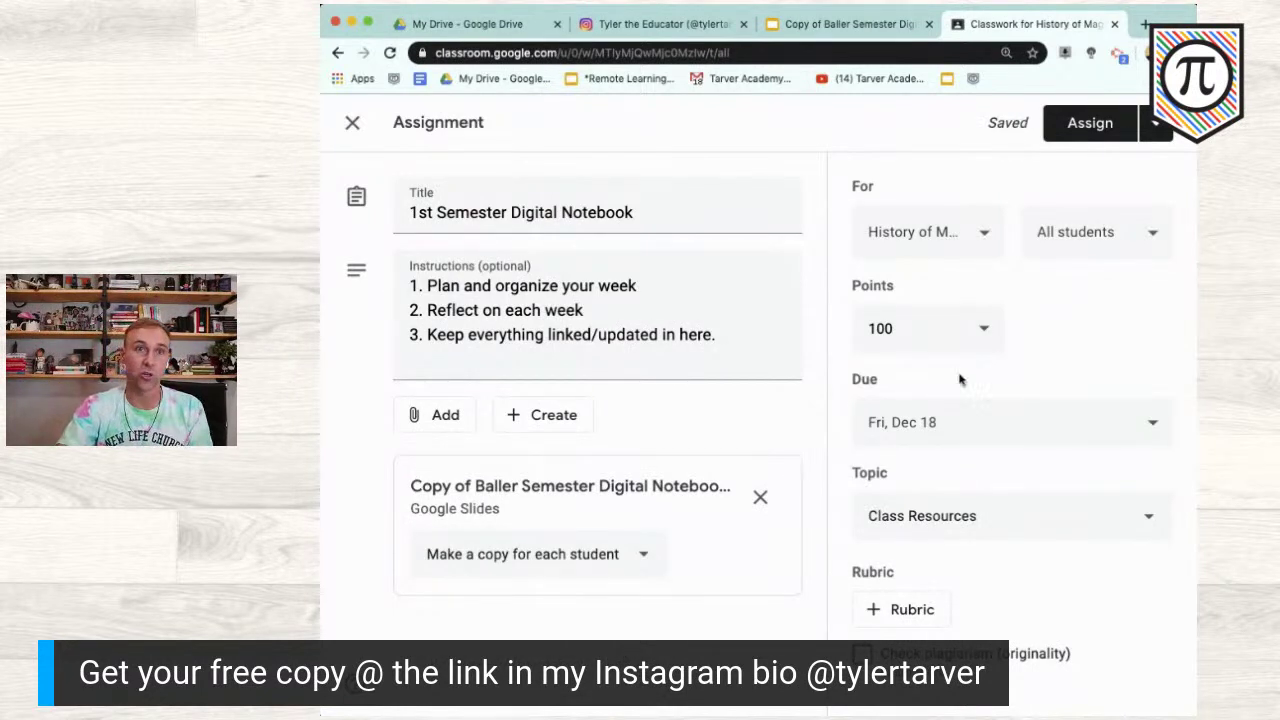
pyautogui.click(1087, 128)
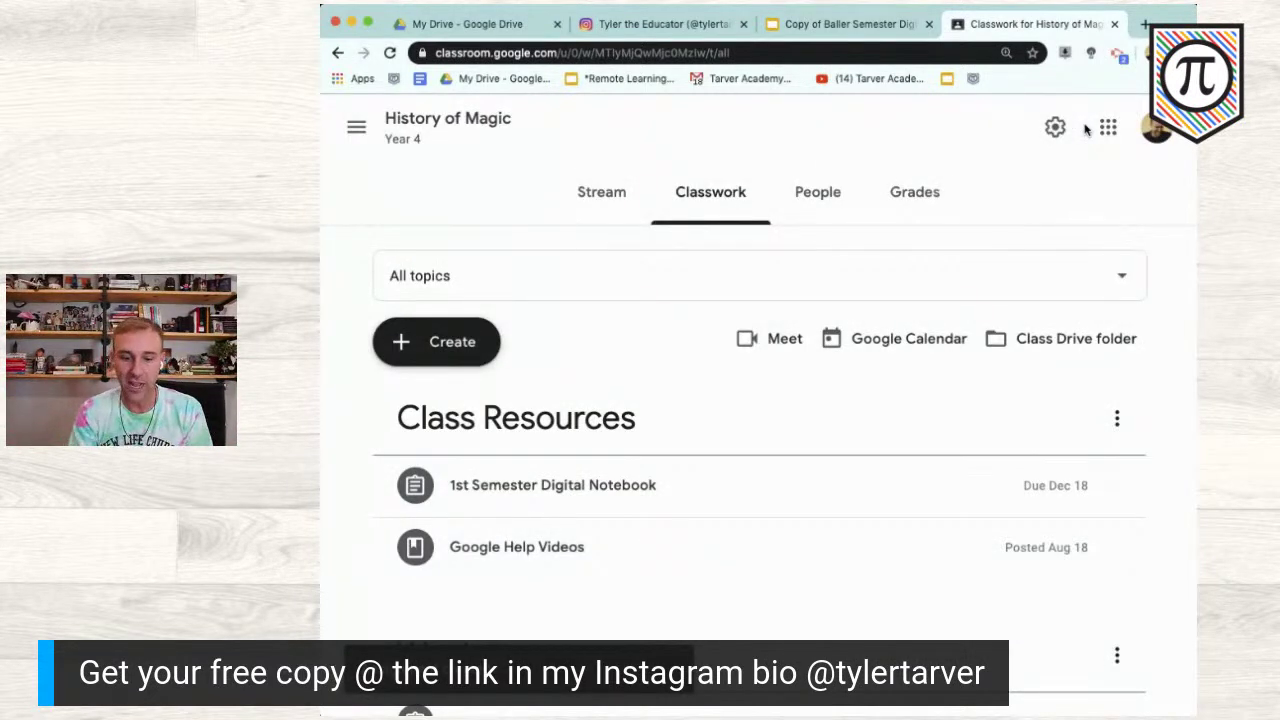
# Step: Zoom the Classwork page out so all topics are visible
pyautogui.press('super+minus')
pyautogui.press('super+minus')
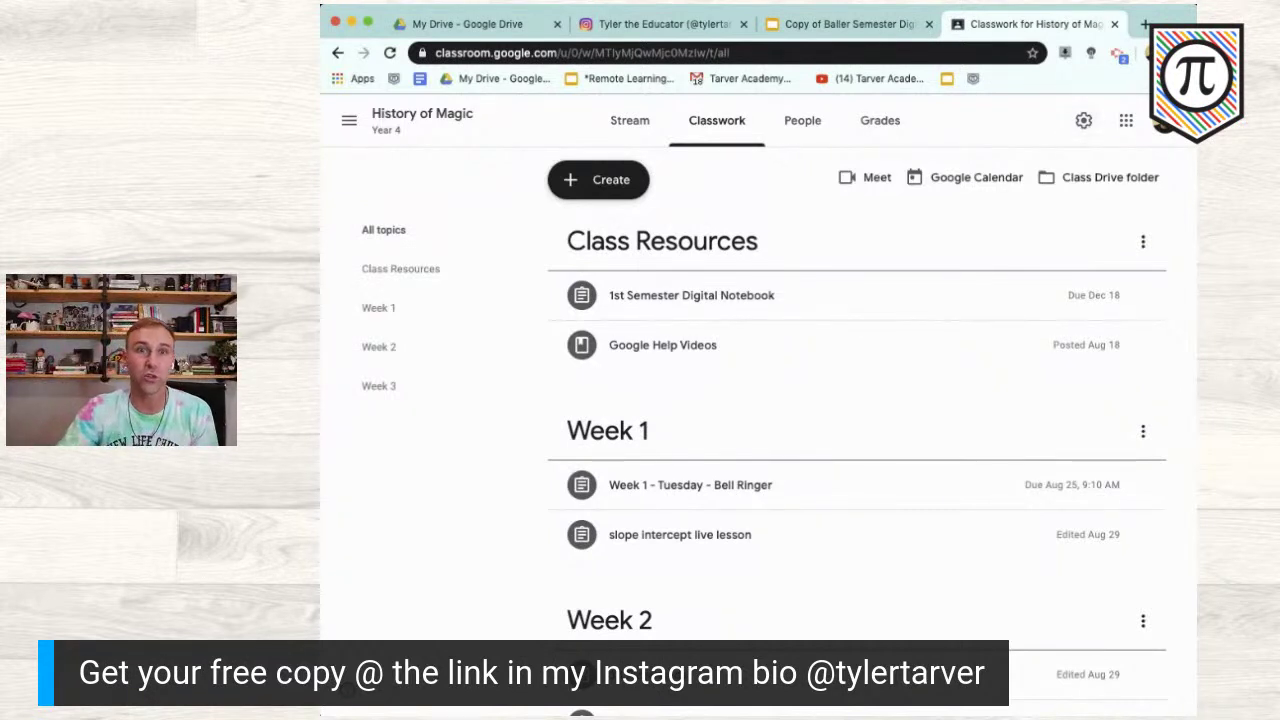
# Step: Move Class Resources down, then back to the top, using its topic menu
pyautogui.click(1145, 245)
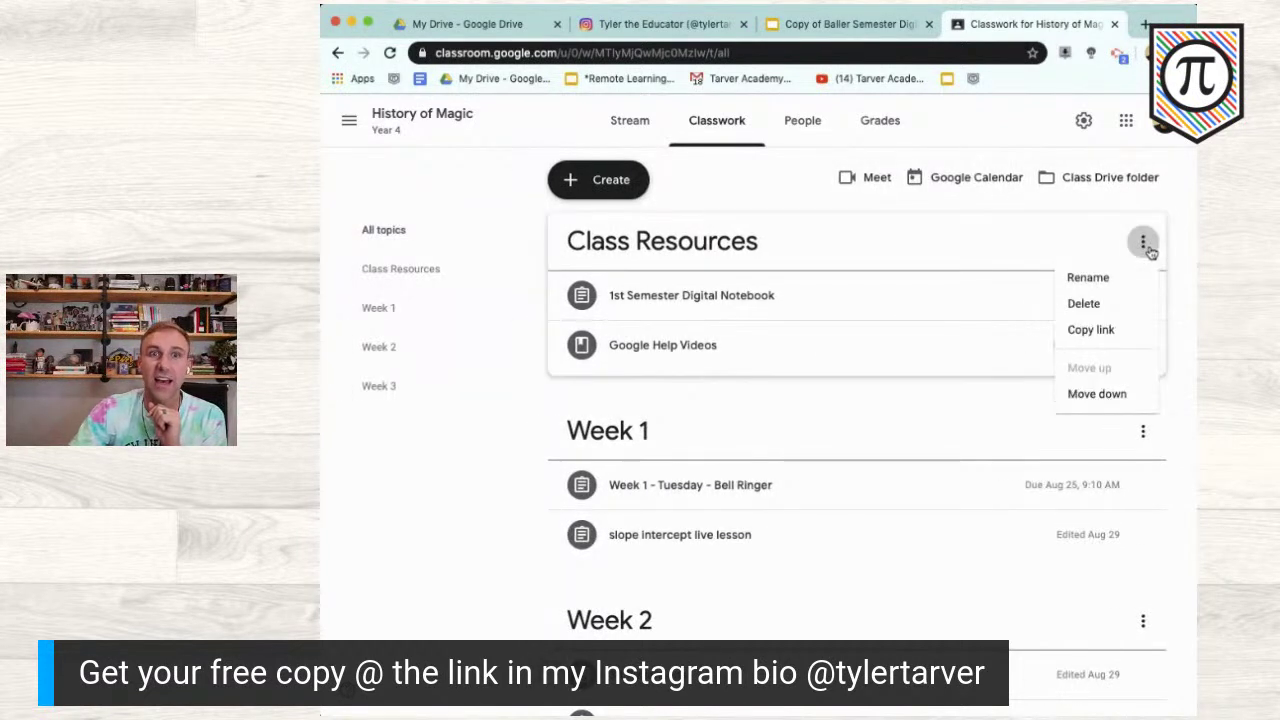
pyautogui.click(1112, 396)
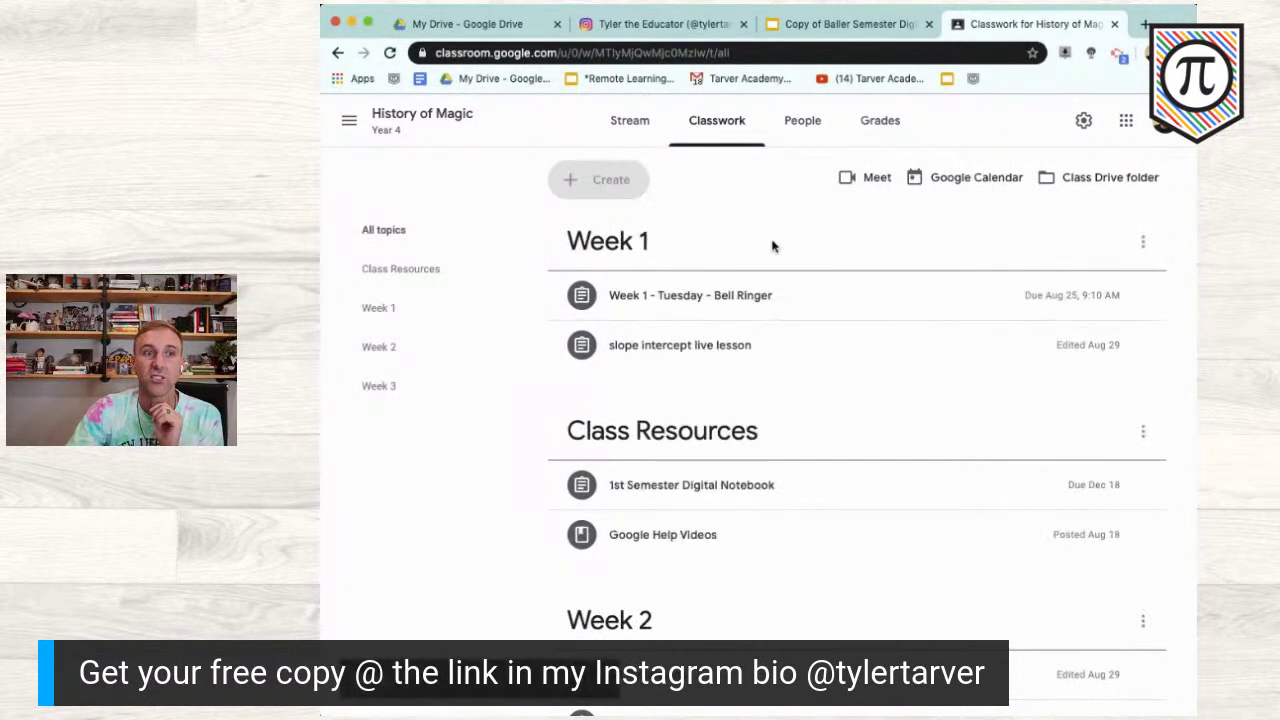
pyautogui.click(1143, 431)
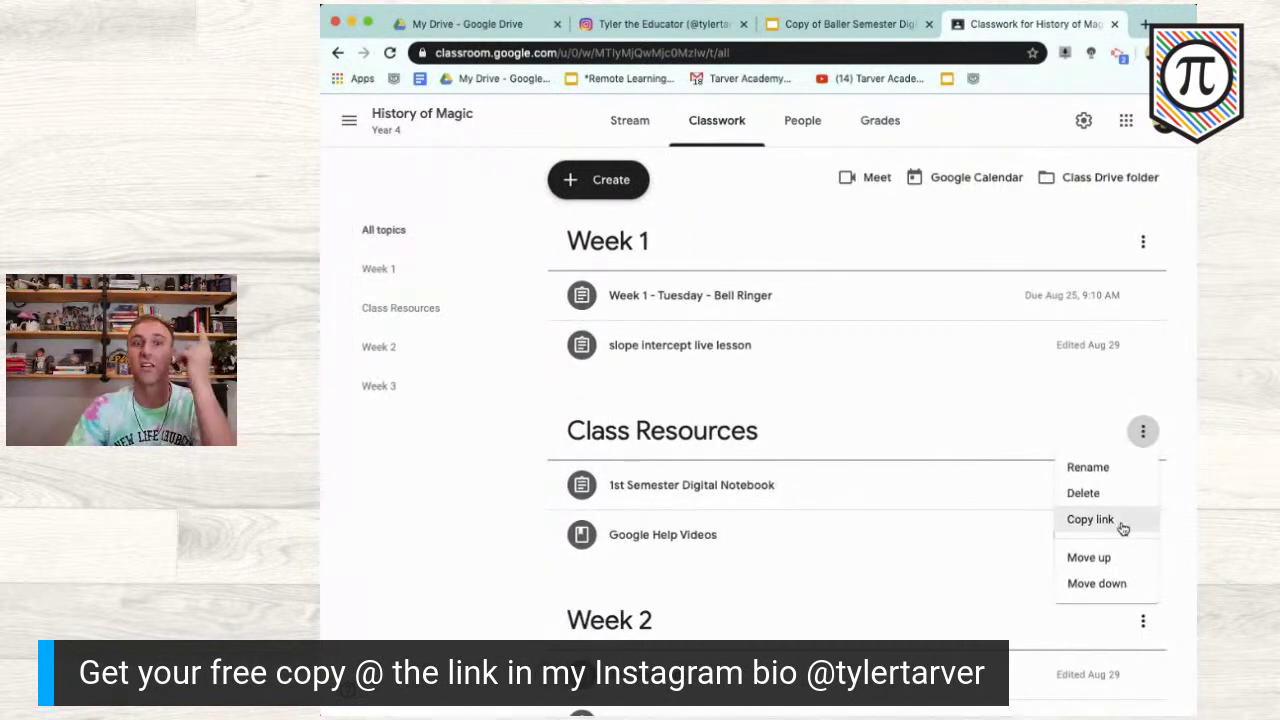
pyautogui.click(1120, 557)
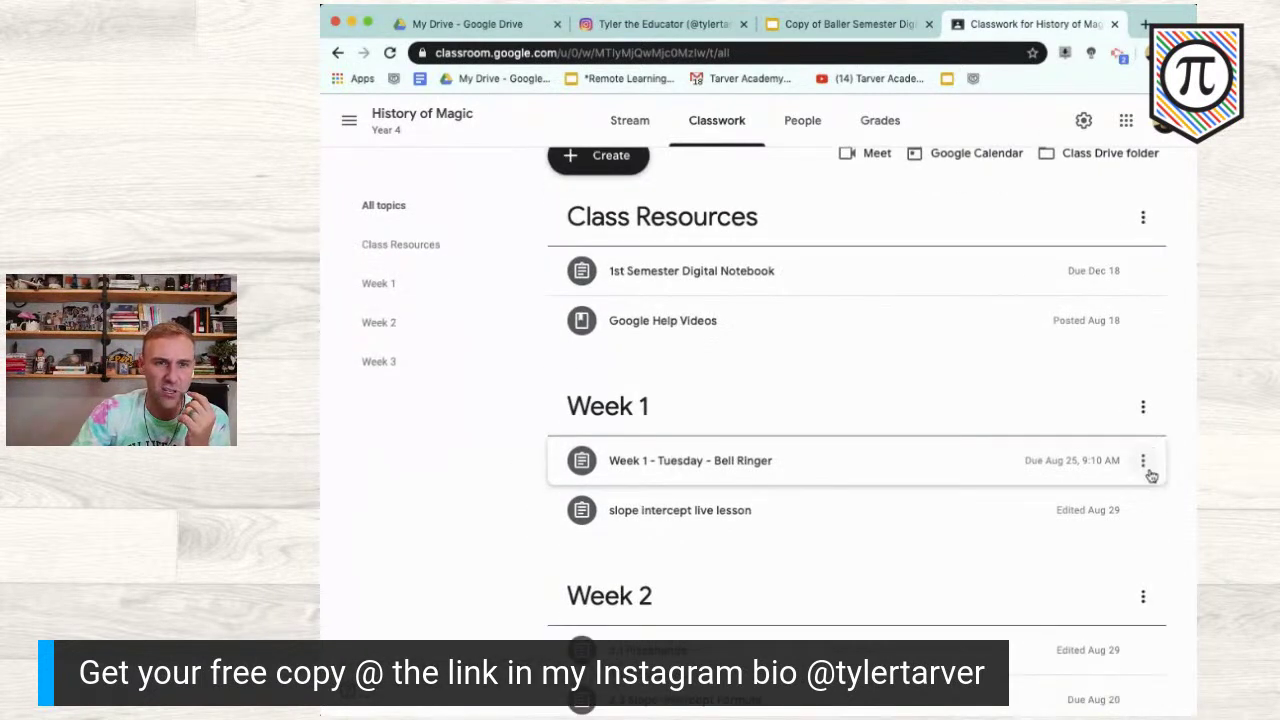
# Step: Drag Week 2 above Week 1 and Week 3 above Week 2, then switch to My Drive
pyautogui.scroll(-2, 1150, 490)
pyautogui.moveTo(1143, 521); pyautogui.dragTo(1124, 352)
pyautogui.scroll(-2, 1120, 417)
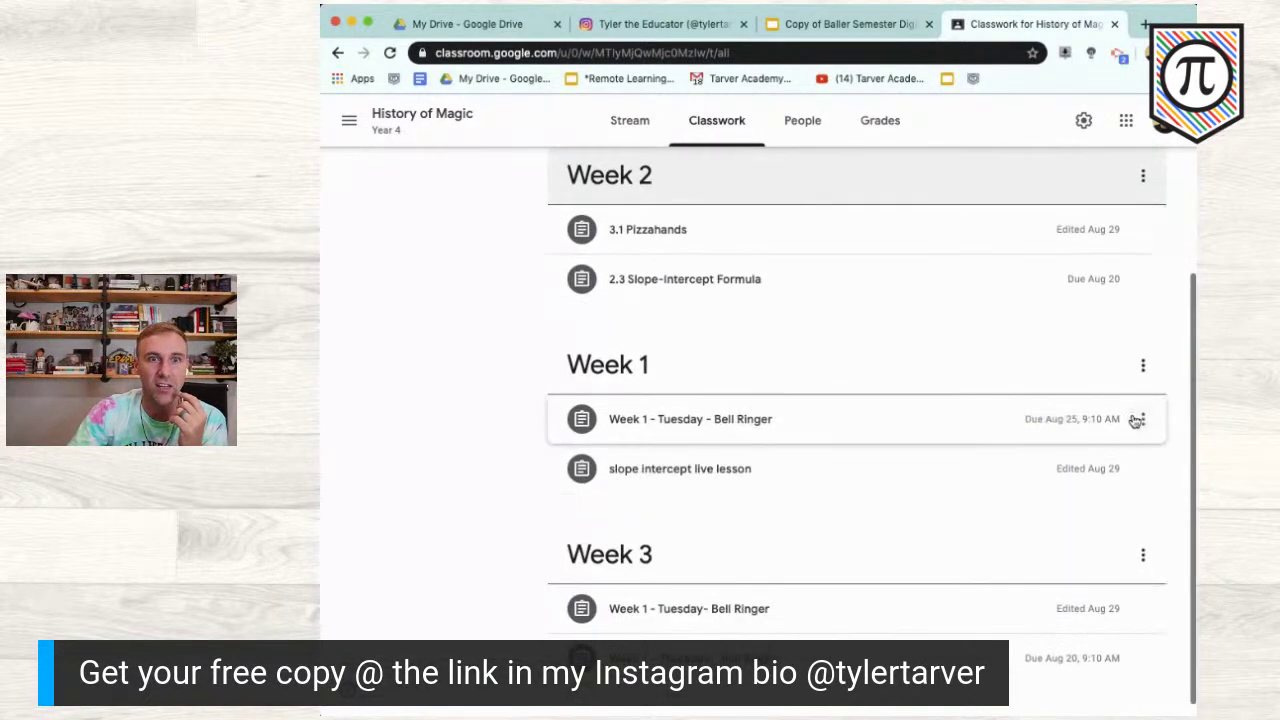
pyautogui.moveTo(1137, 554); pyautogui.dragTo(1115, 281)
pyautogui.scroll(5, 1131, 291)
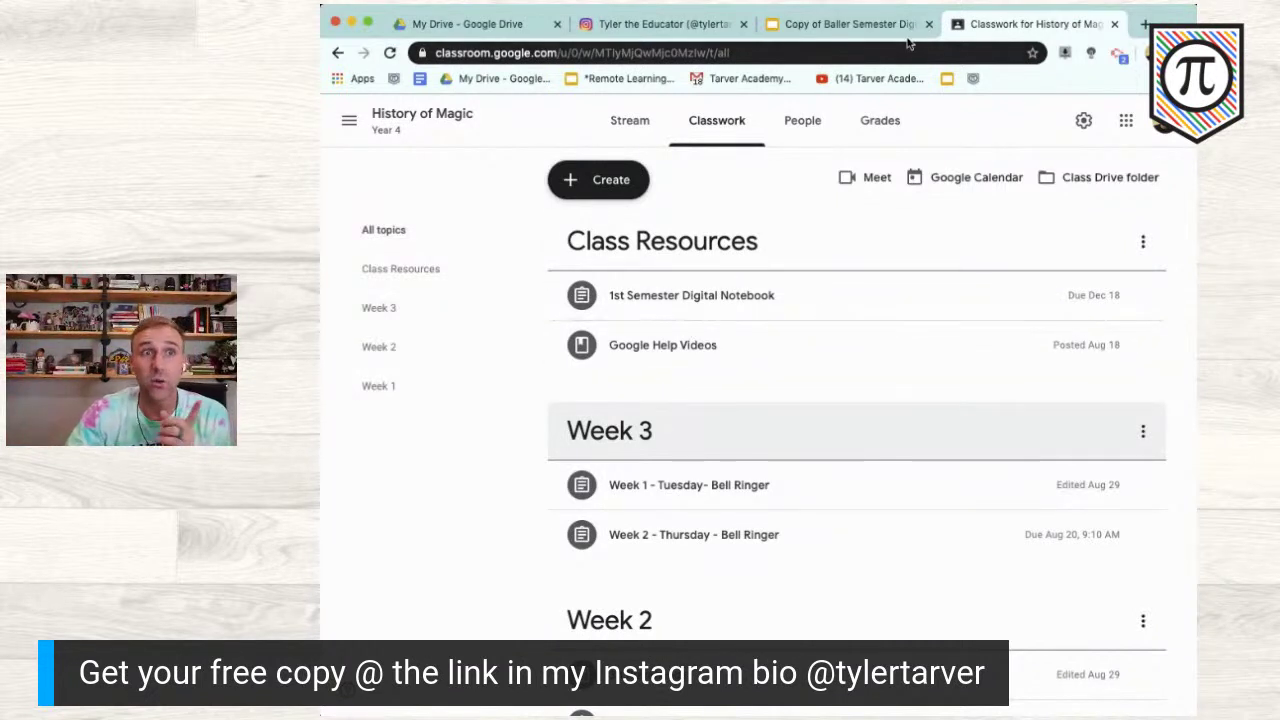
pyautogui.click(485, 25)
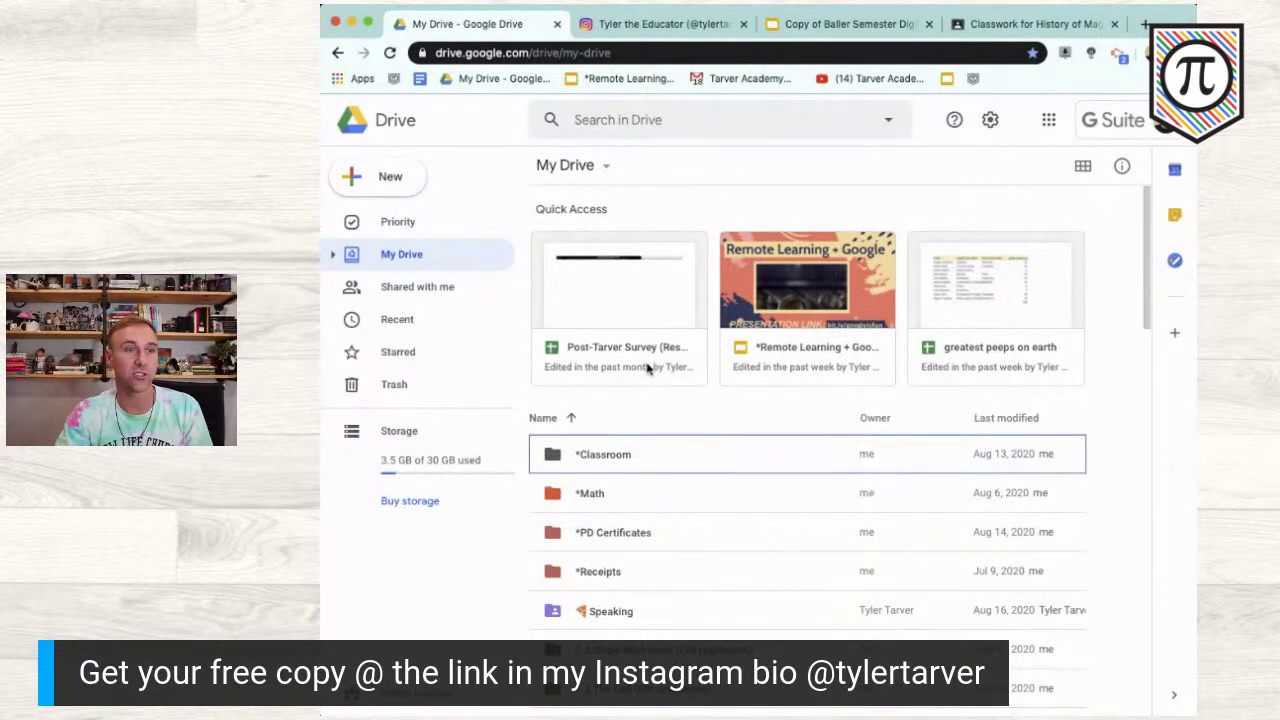
# Step: Open the *Classroom folder in My Drive and reload the page
pyautogui.scroll(-2, 630, 588)
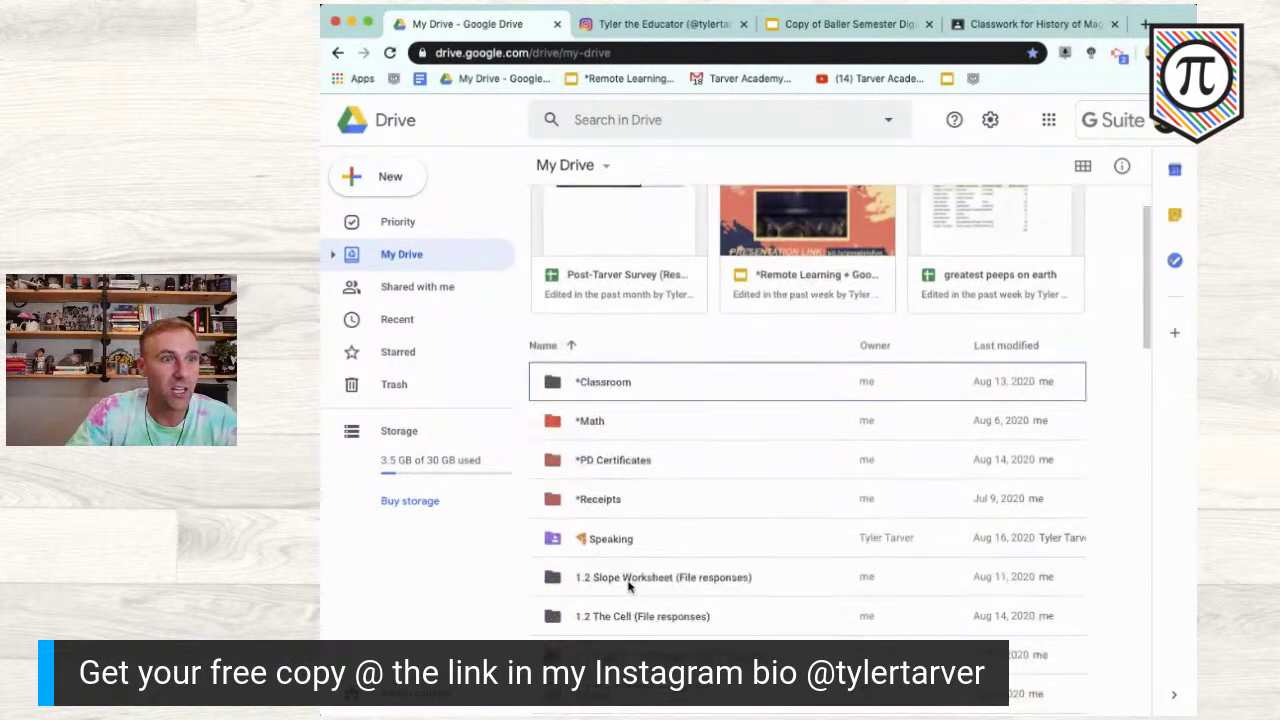
pyautogui.doubleClick(625, 386)
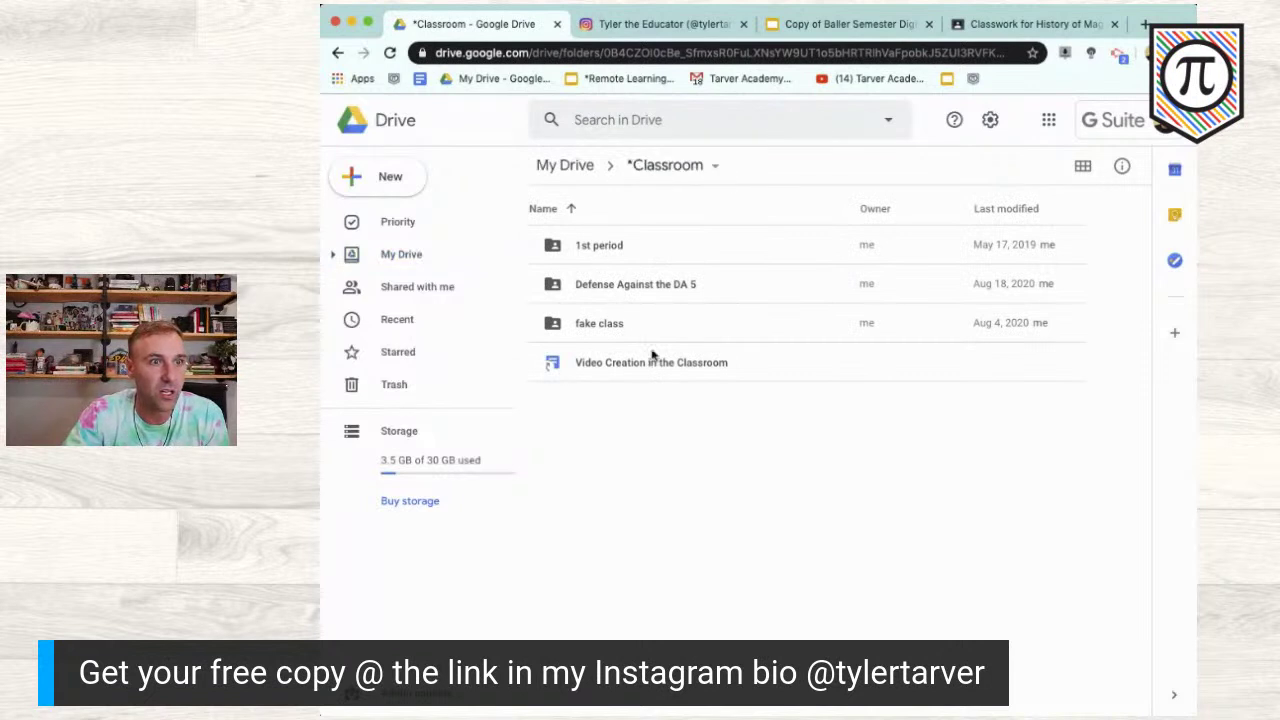
pyautogui.click(389, 55)
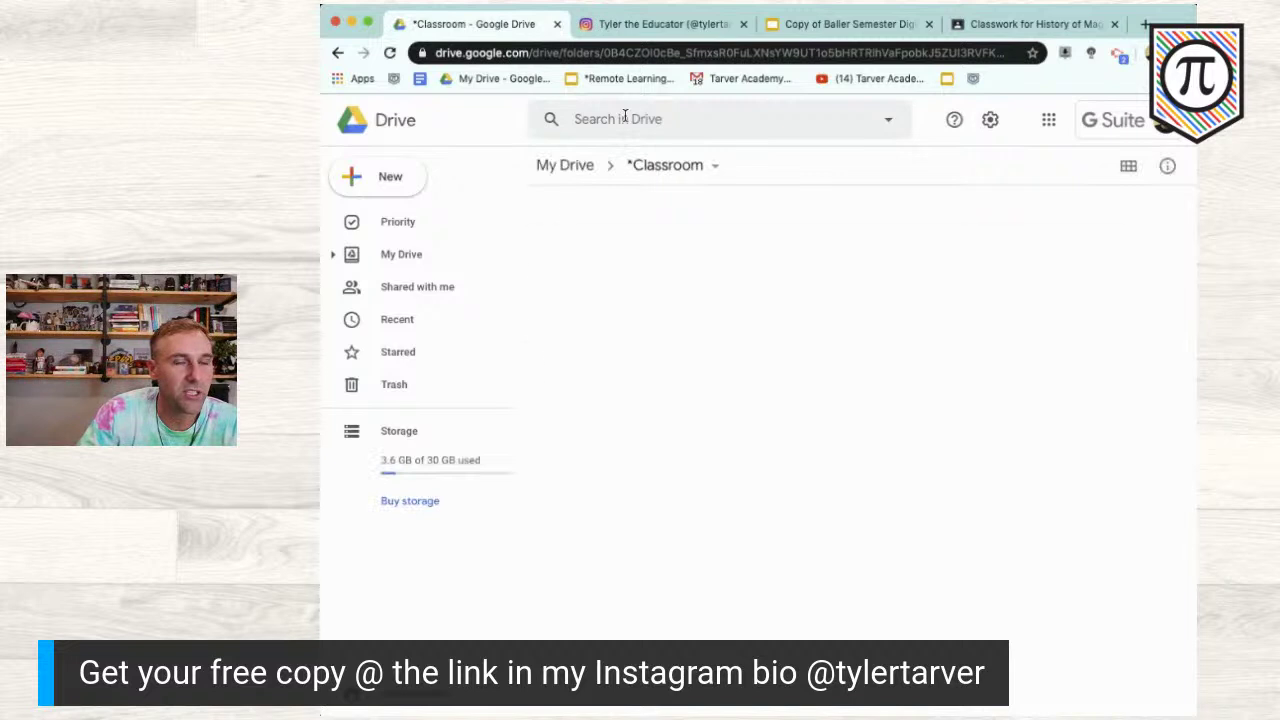
# Step: Search all of Drive for 'history of magic'
pyautogui.click(628, 119)
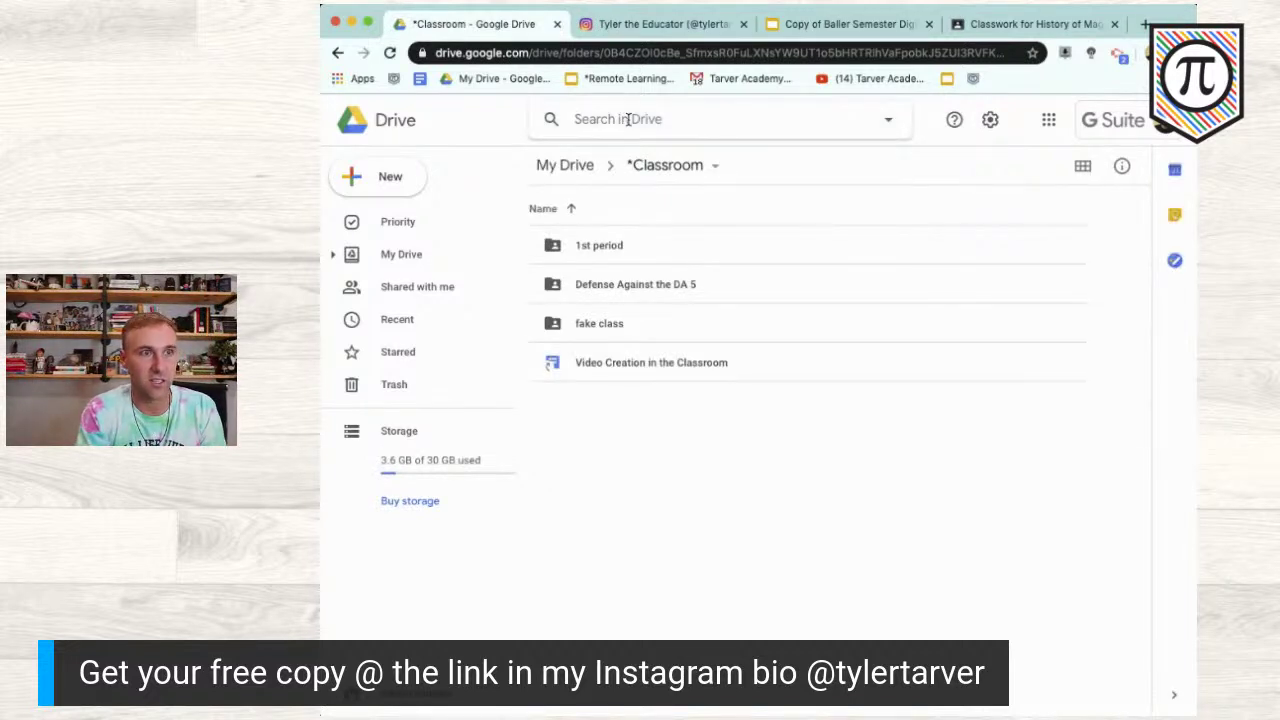
pyautogui.write('history of magic')
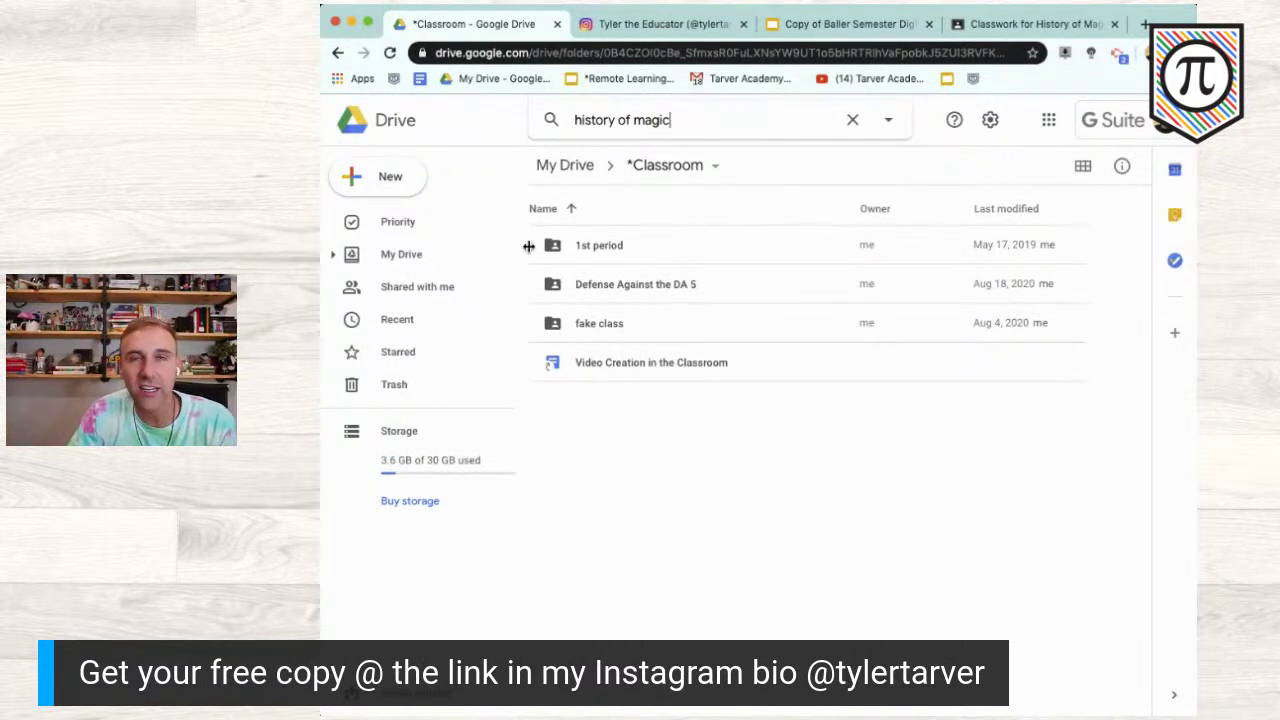
pyautogui.press('Return')
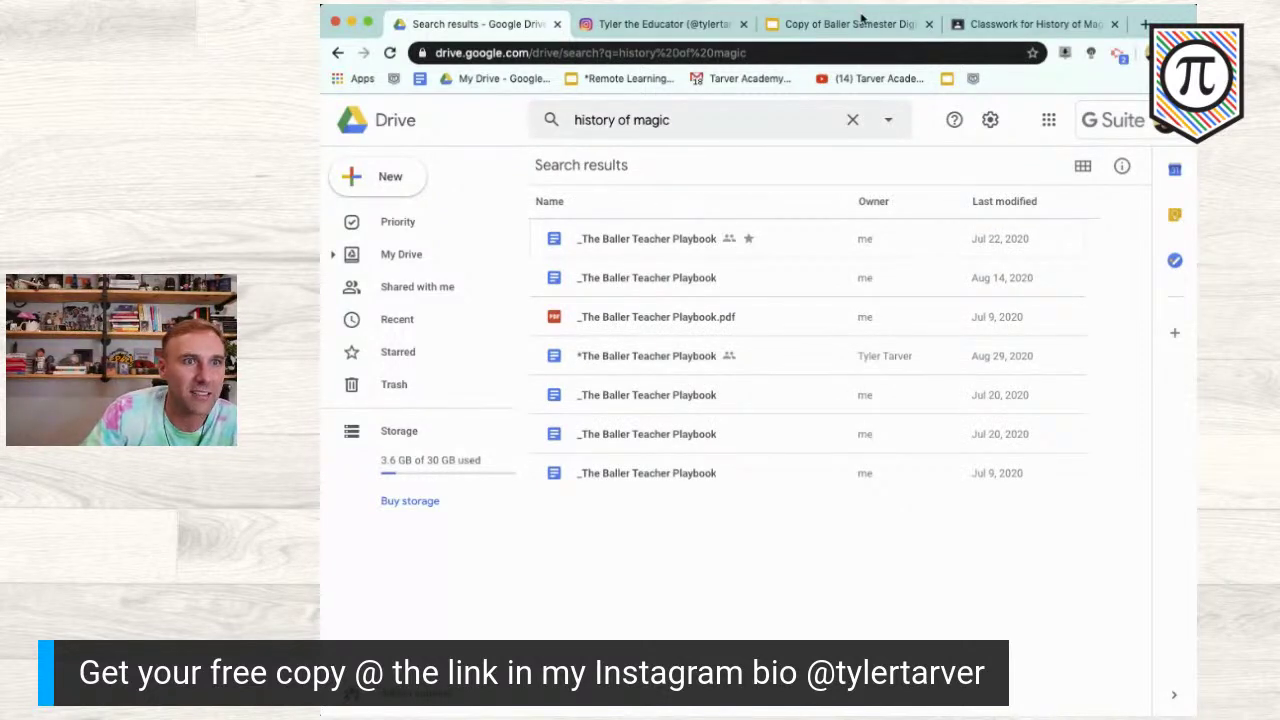
# Step: View the History of Magic class's People list of four students and dismiss the progress tip
pyautogui.click(1000, 24)
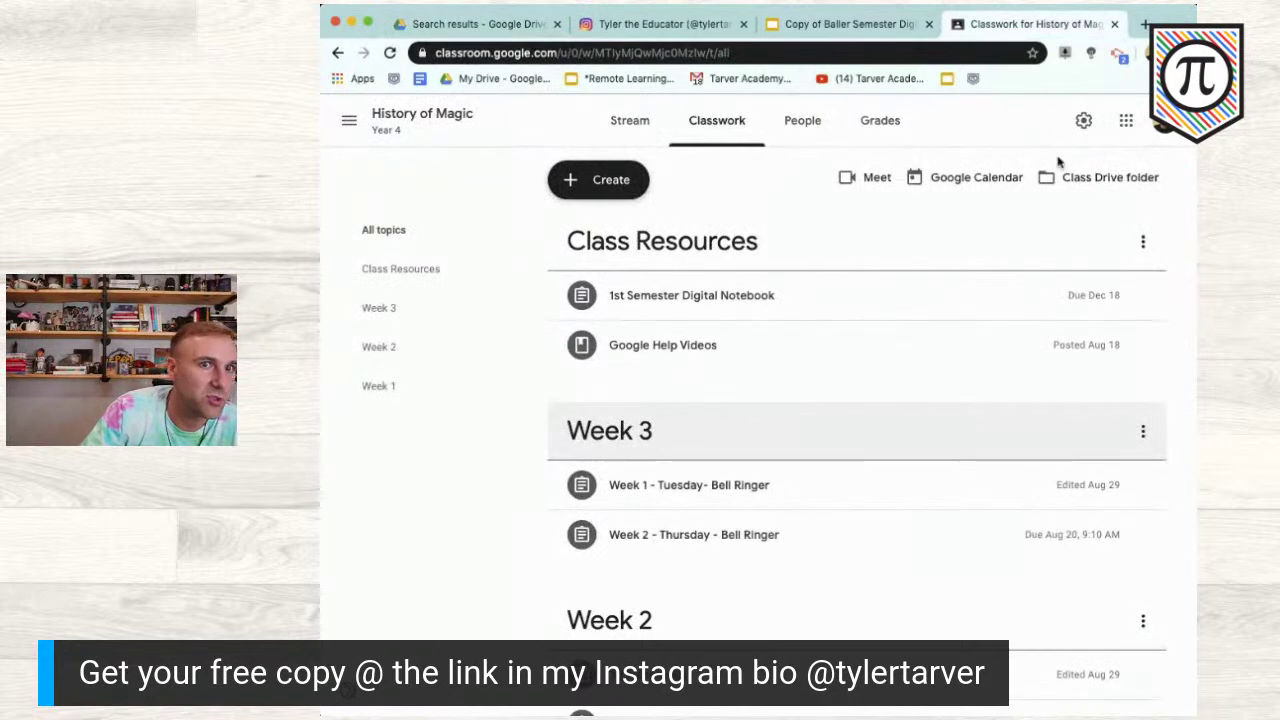
pyautogui.click(800, 124)
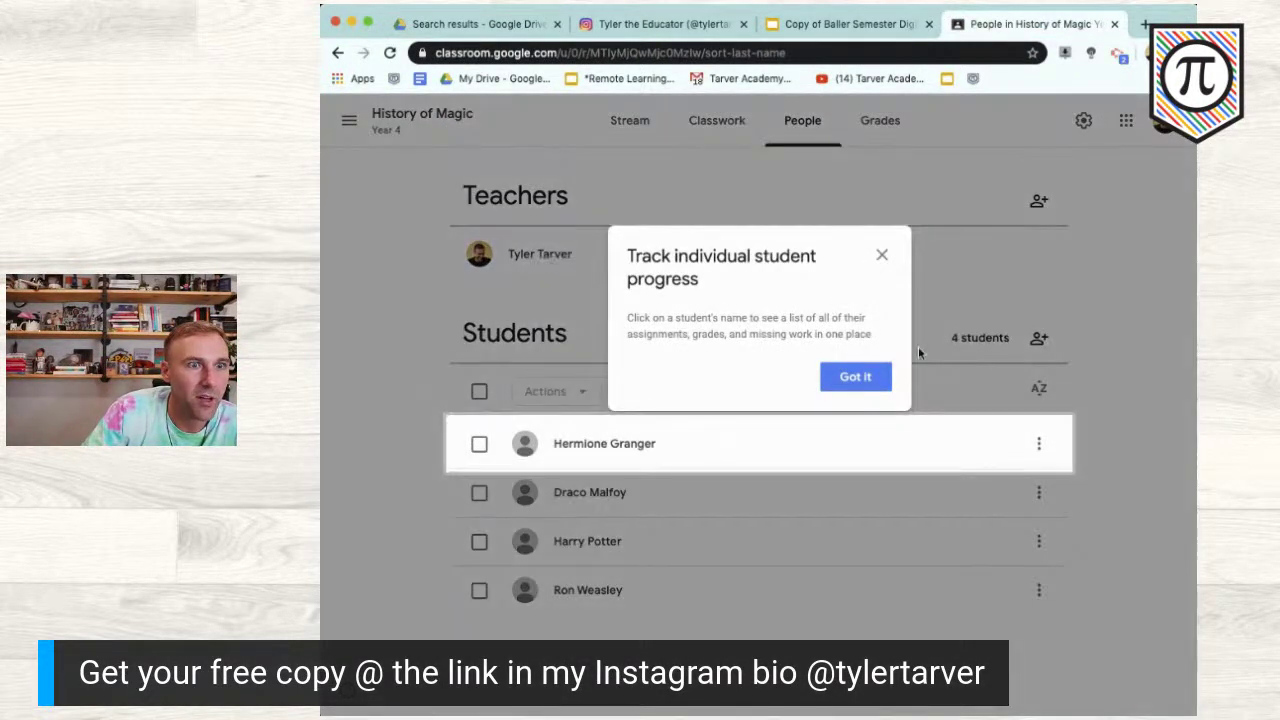
pyautogui.click(853, 377)
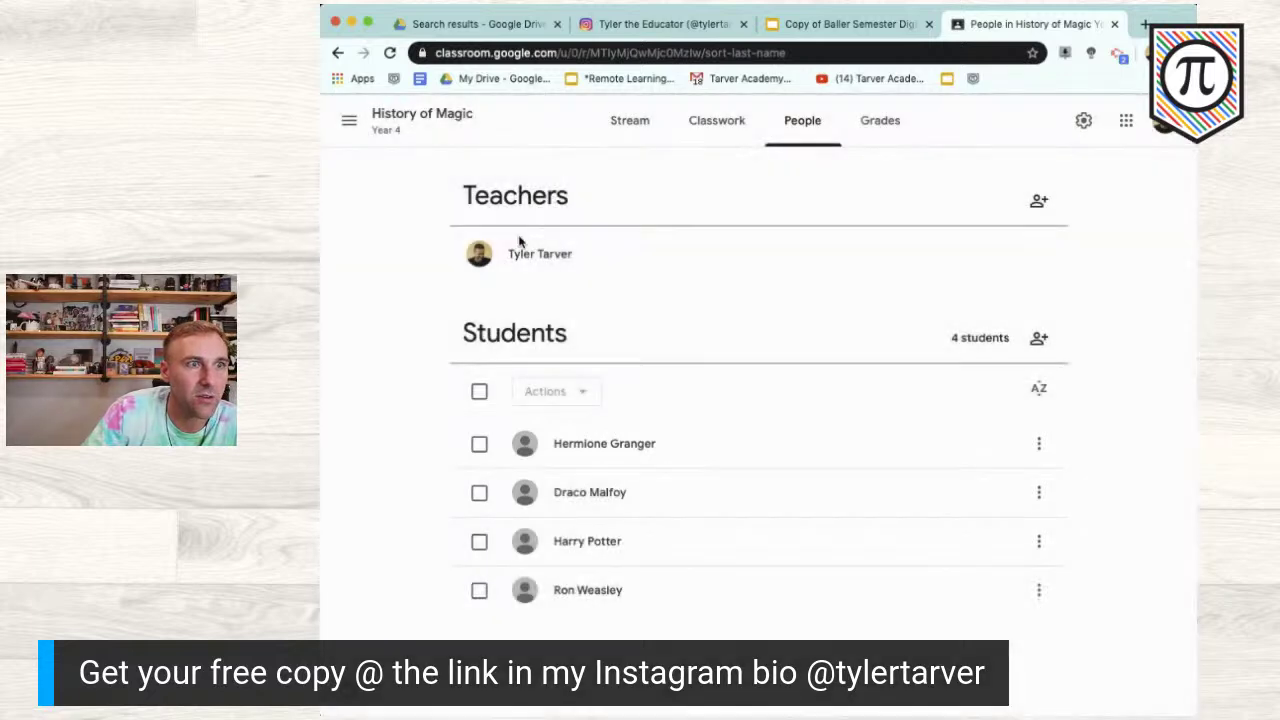
# Step: Return to Google Drive and go back to the *Classroom folder
pyautogui.click(470, 24)
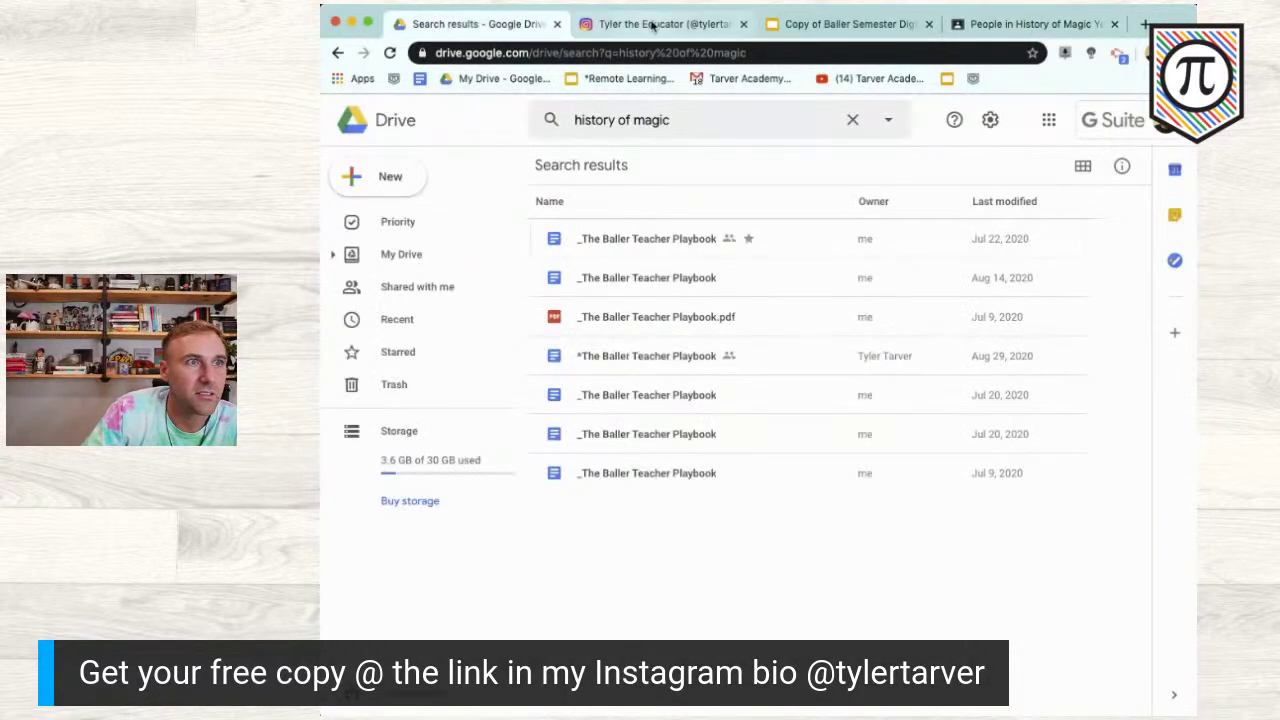
pyautogui.click(656, 26)
pyautogui.click(836, 24)
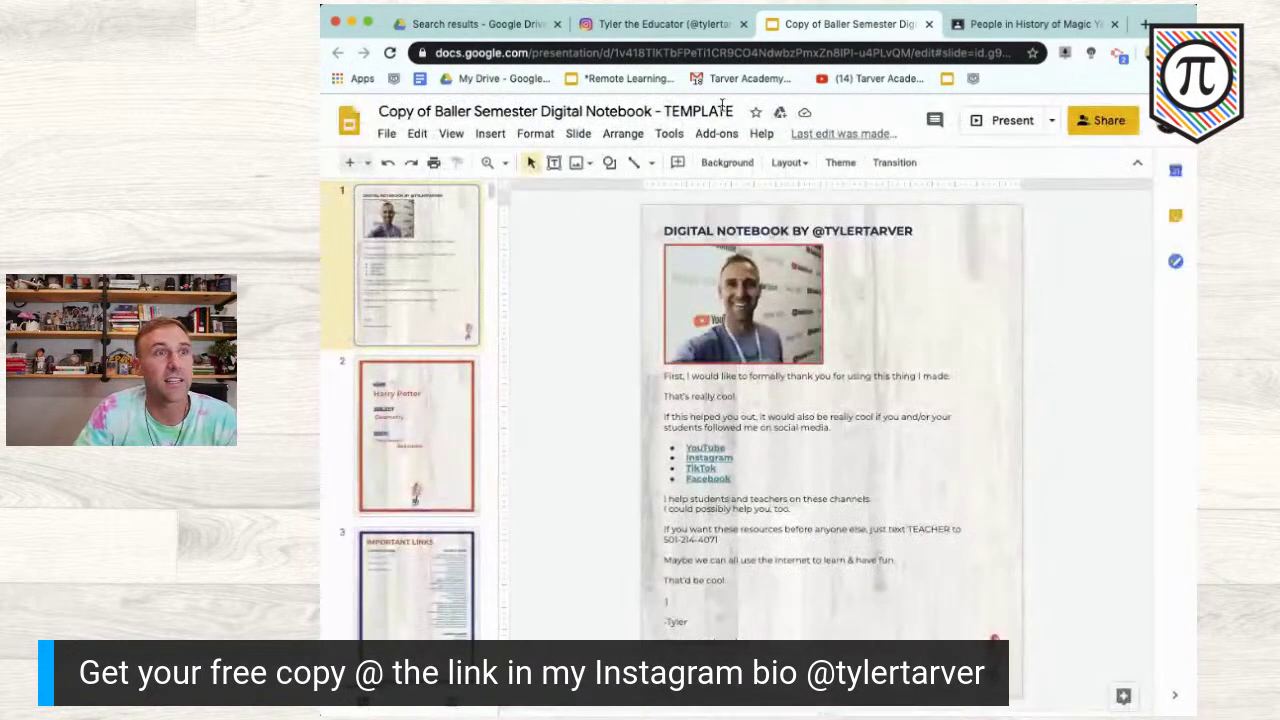
pyautogui.click(486, 28)
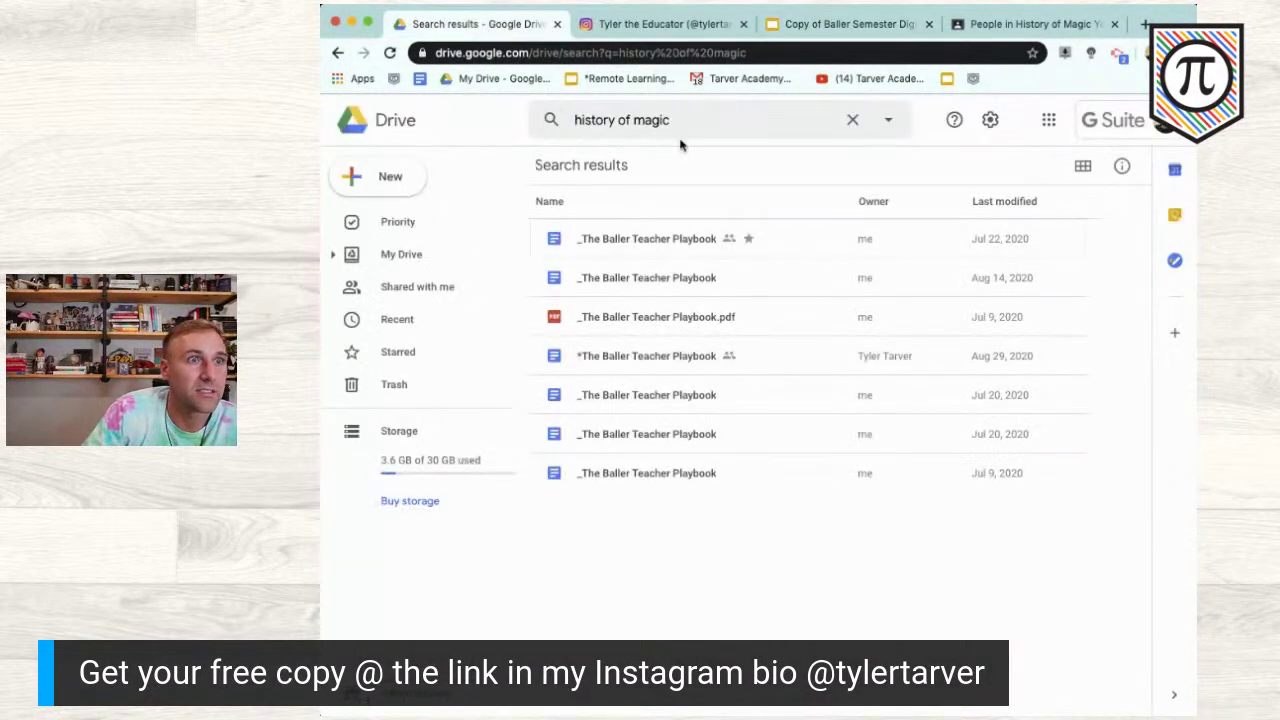
pyautogui.click(337, 53)
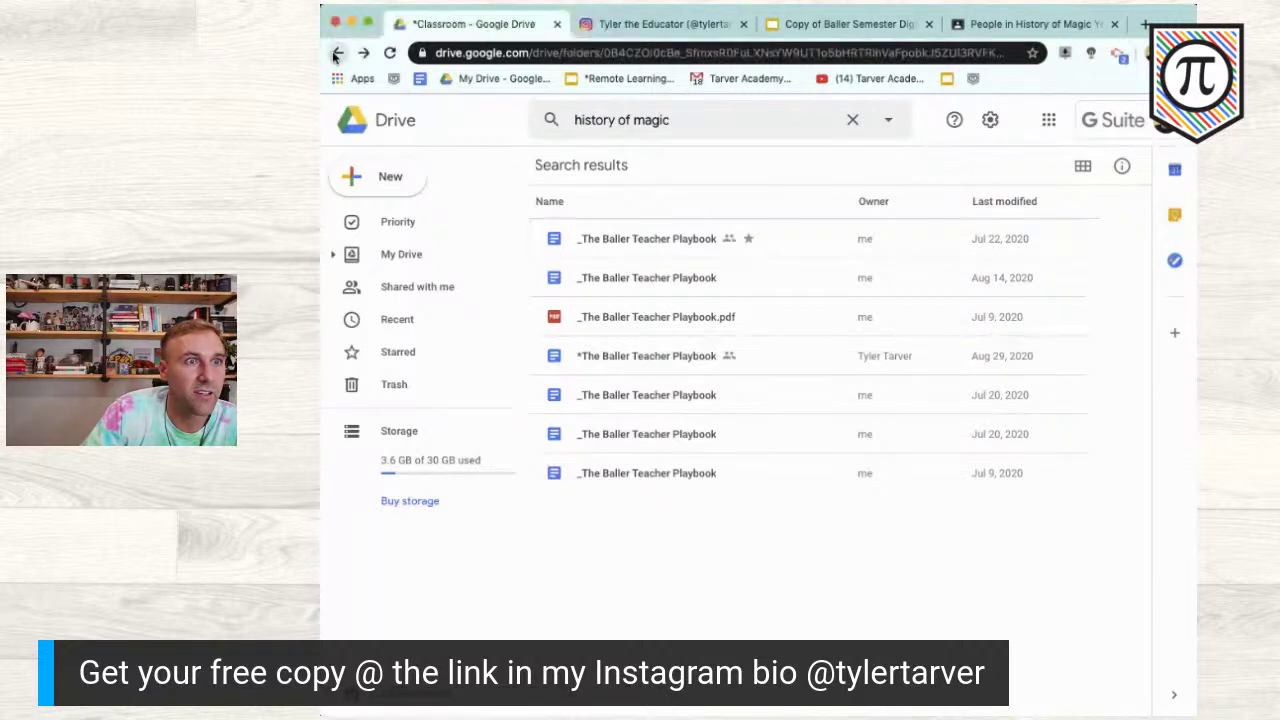
pyautogui.click(585, 119)
# Step: Search Drive for 'history' limited to Folders, then clear the search and return to My Drive
pyautogui.write('histor')
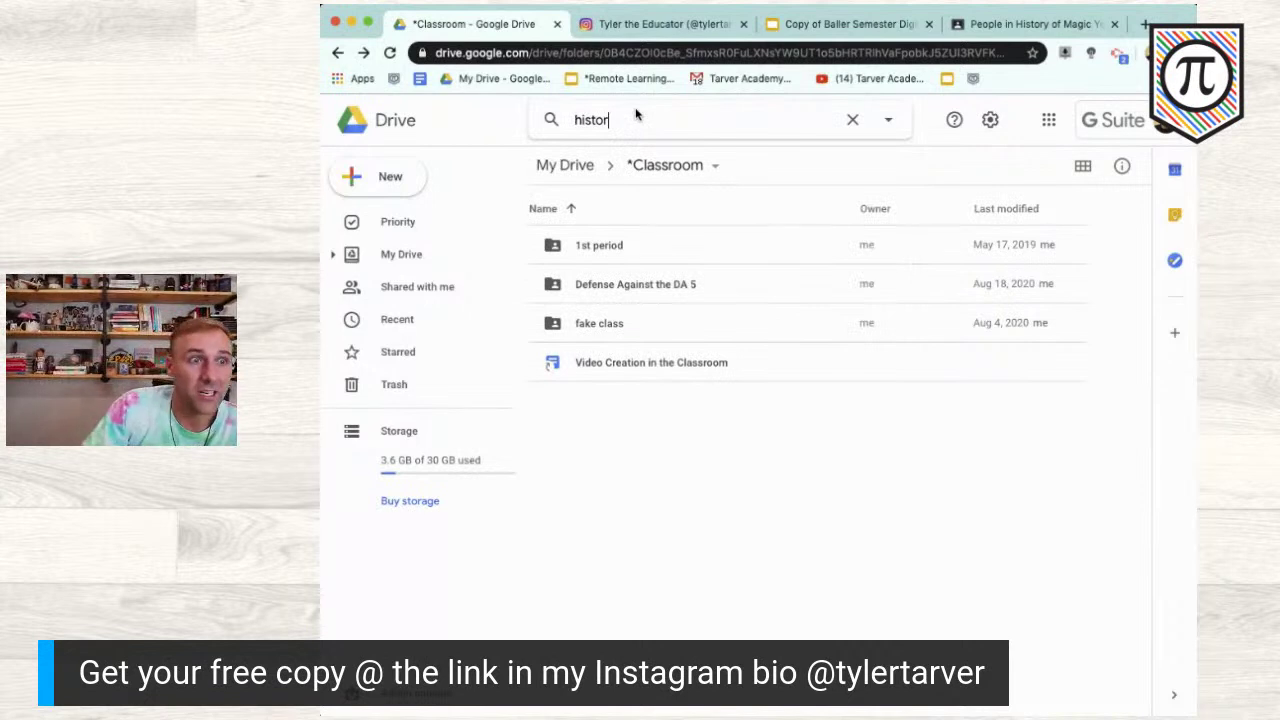
pyautogui.write('y')
pyautogui.press('Return')
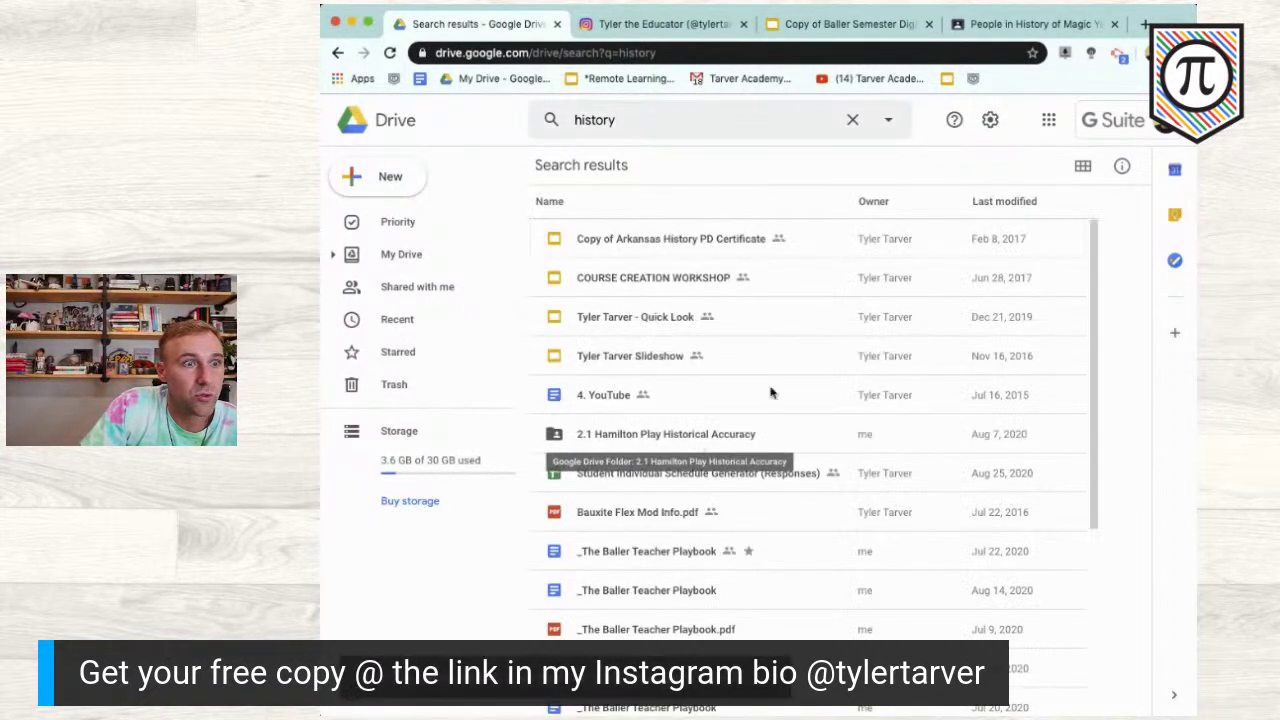
pyautogui.click(892, 119)
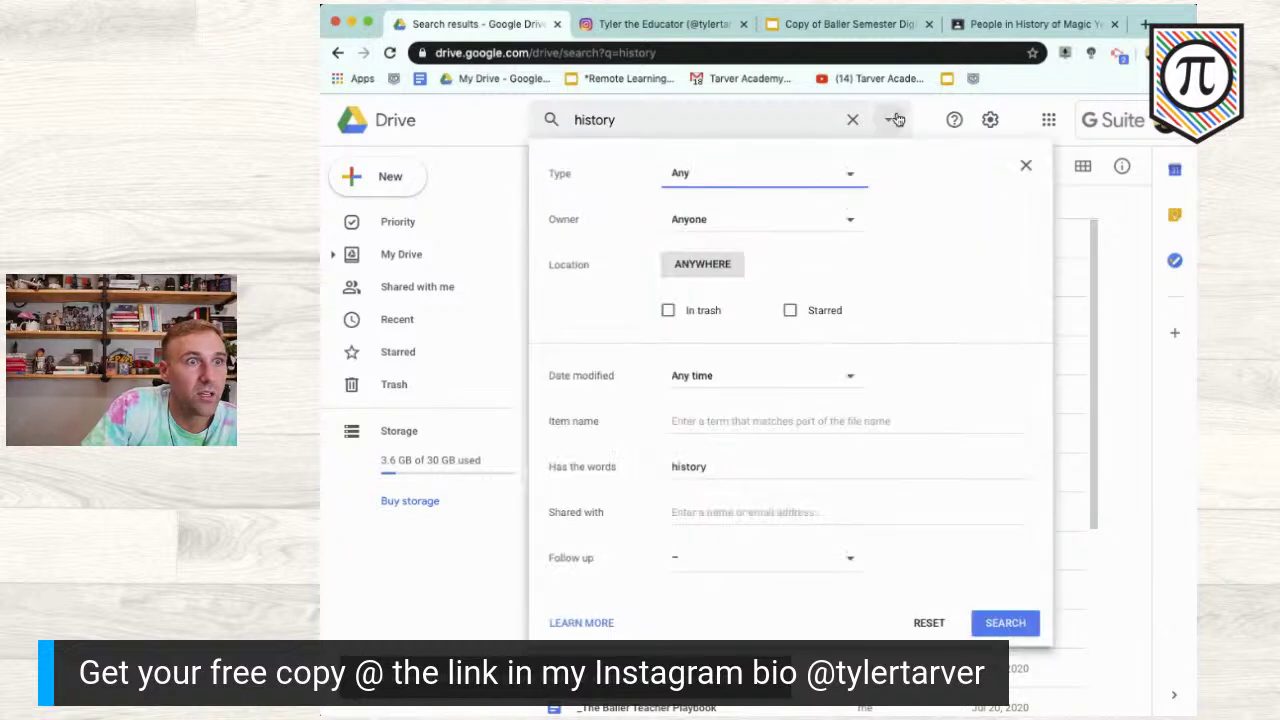
pyautogui.click(850, 177)
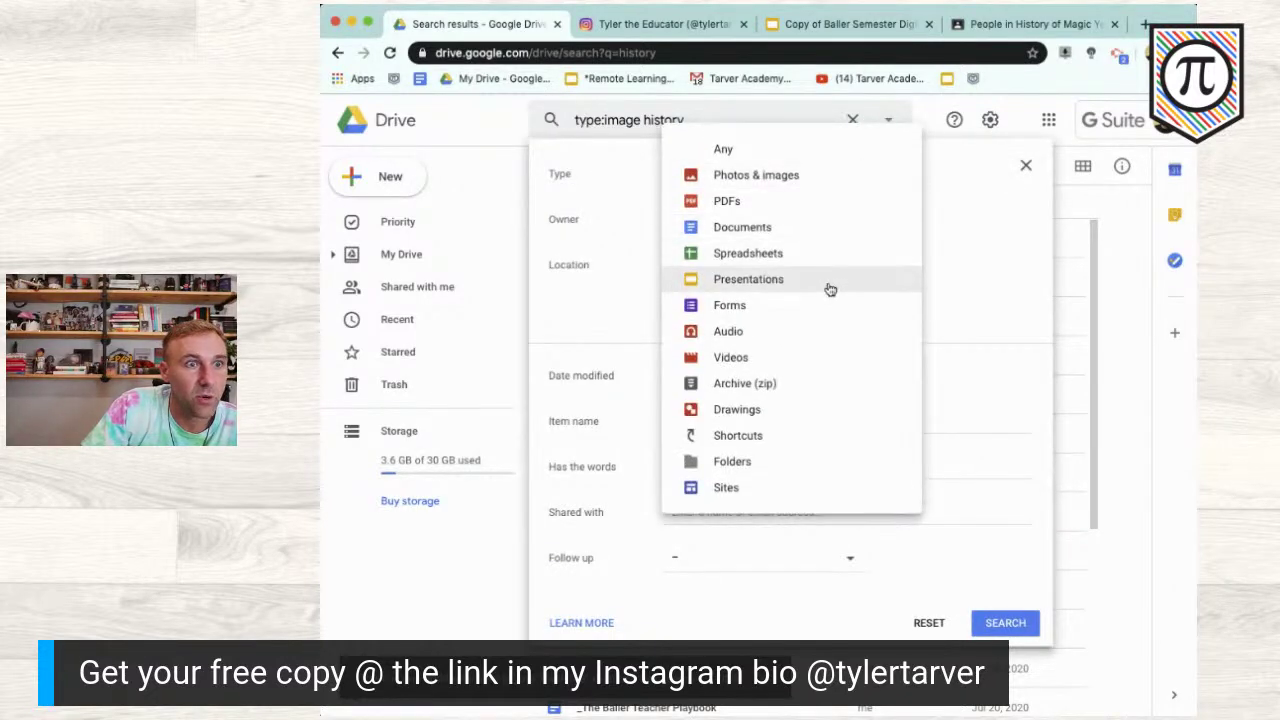
pyautogui.click(805, 470)
pyautogui.click(1005, 620)
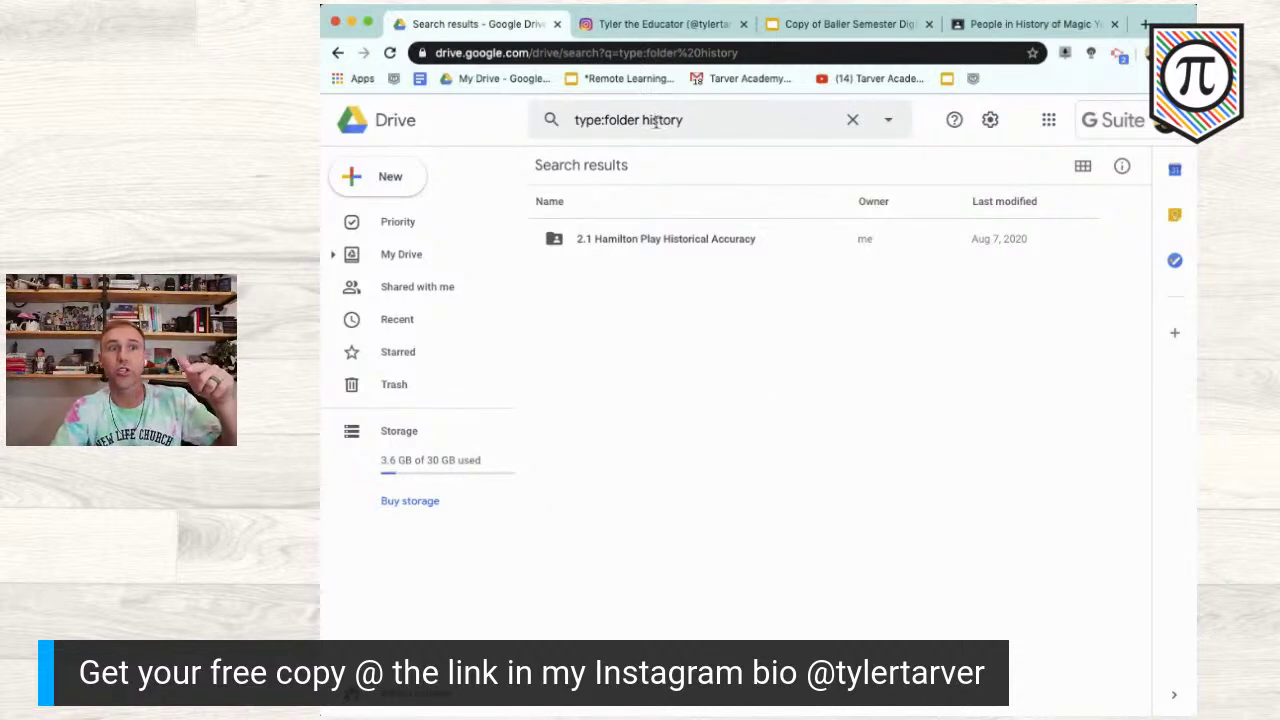
pyautogui.click(852, 121)
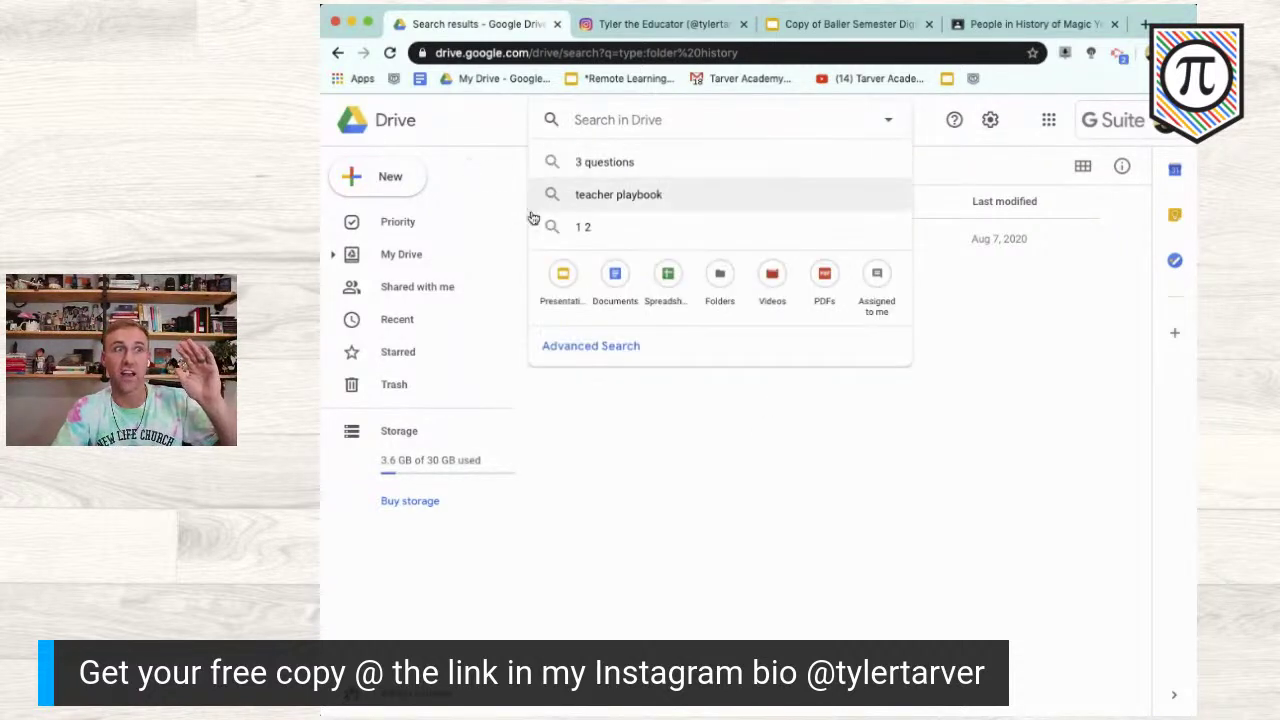
pyautogui.click(393, 255)
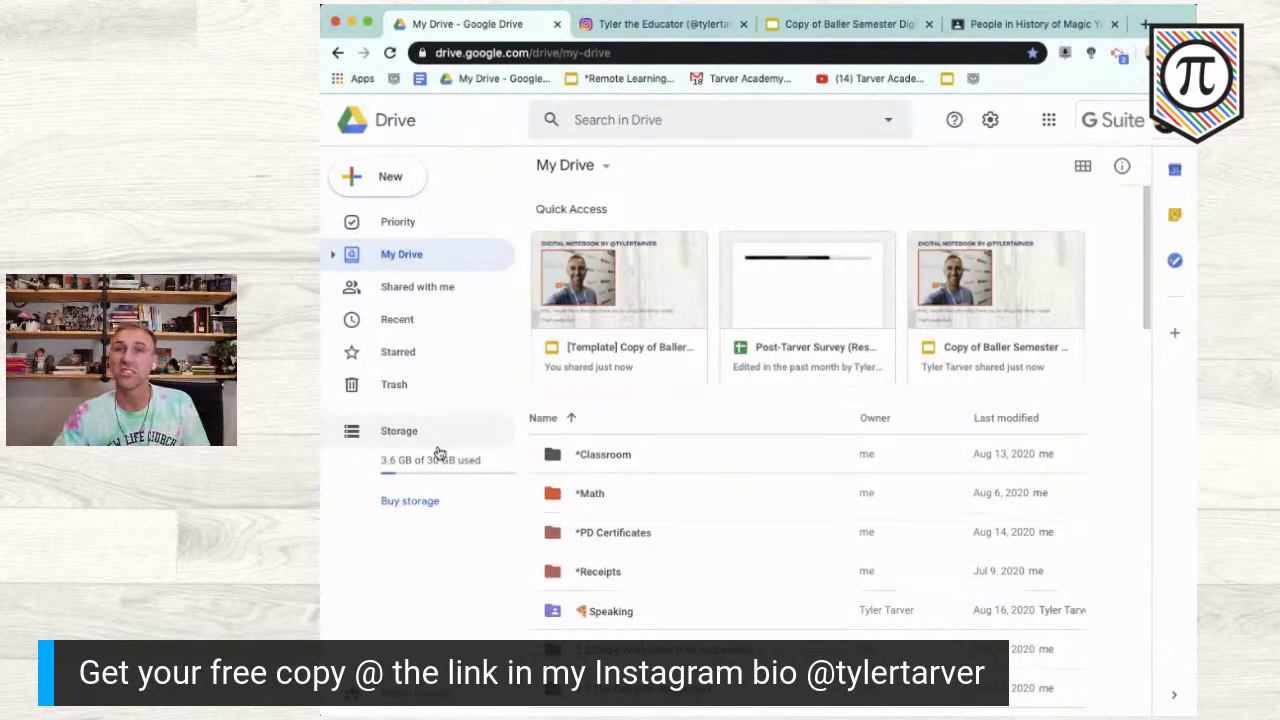
# Step: Look inside the empty Defense Against the DA 5 folder under *Classroom, then switch to the Baller Semester notebook
pyautogui.doubleClick(611, 467)
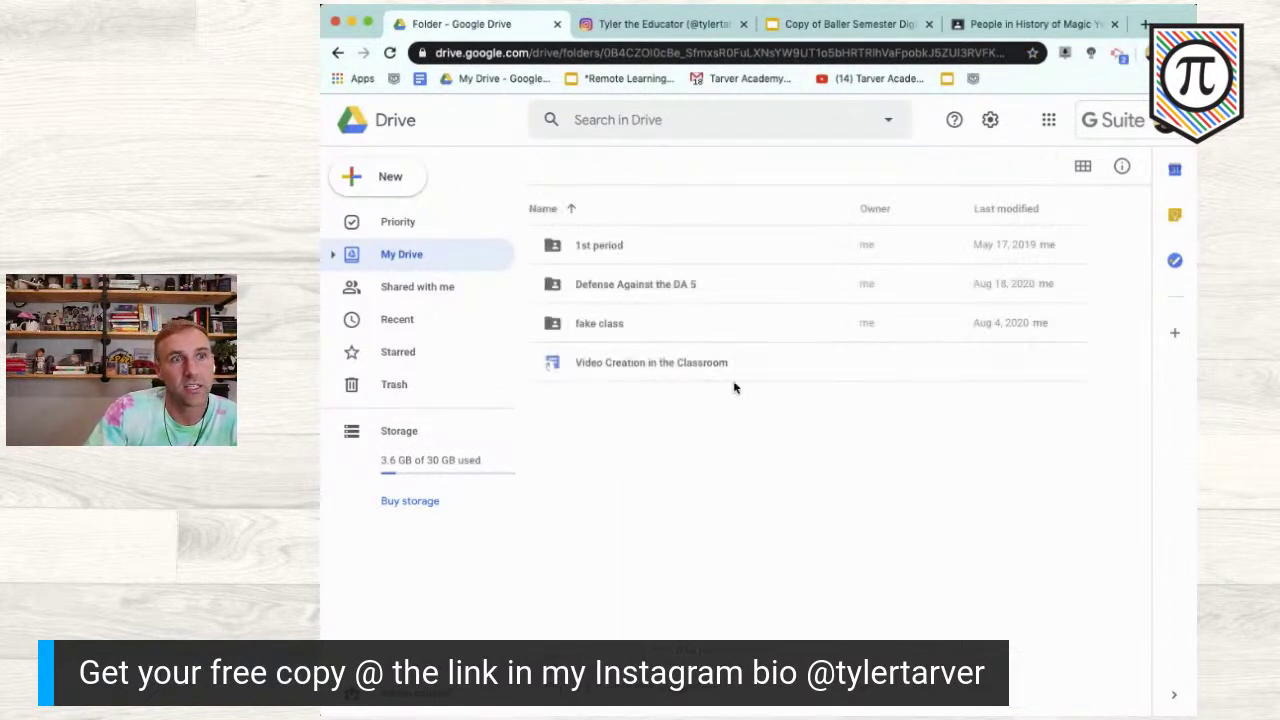
pyautogui.doubleClick(669, 290)
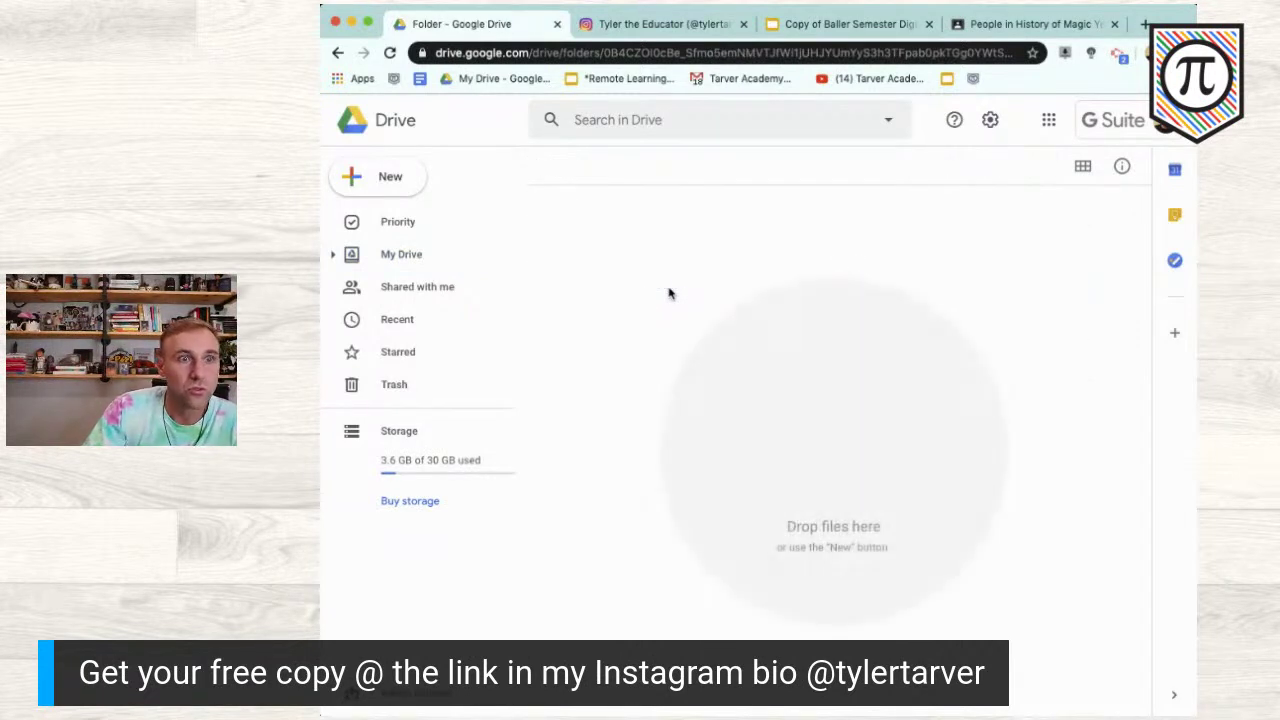
pyautogui.click(340, 53)
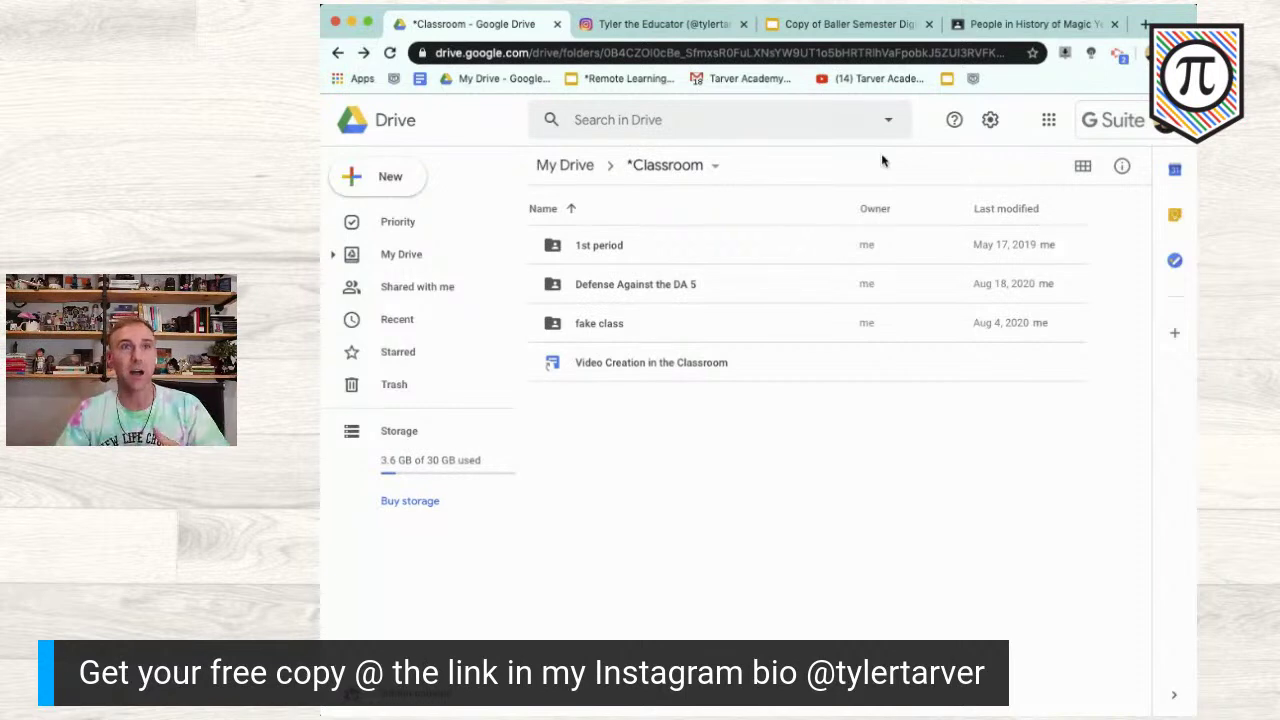
pyautogui.click(862, 27)
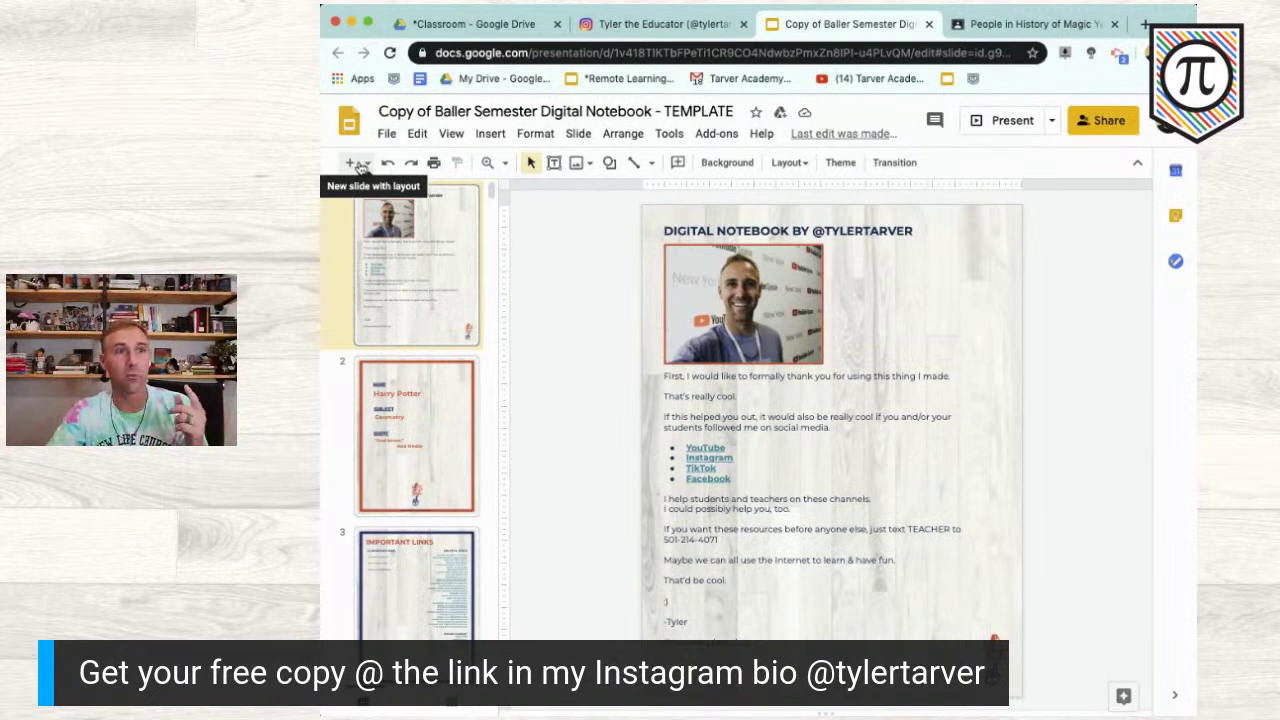
# Step: Insert a new slide 2 using the template's To-Do List layout
pyautogui.click(368, 163)
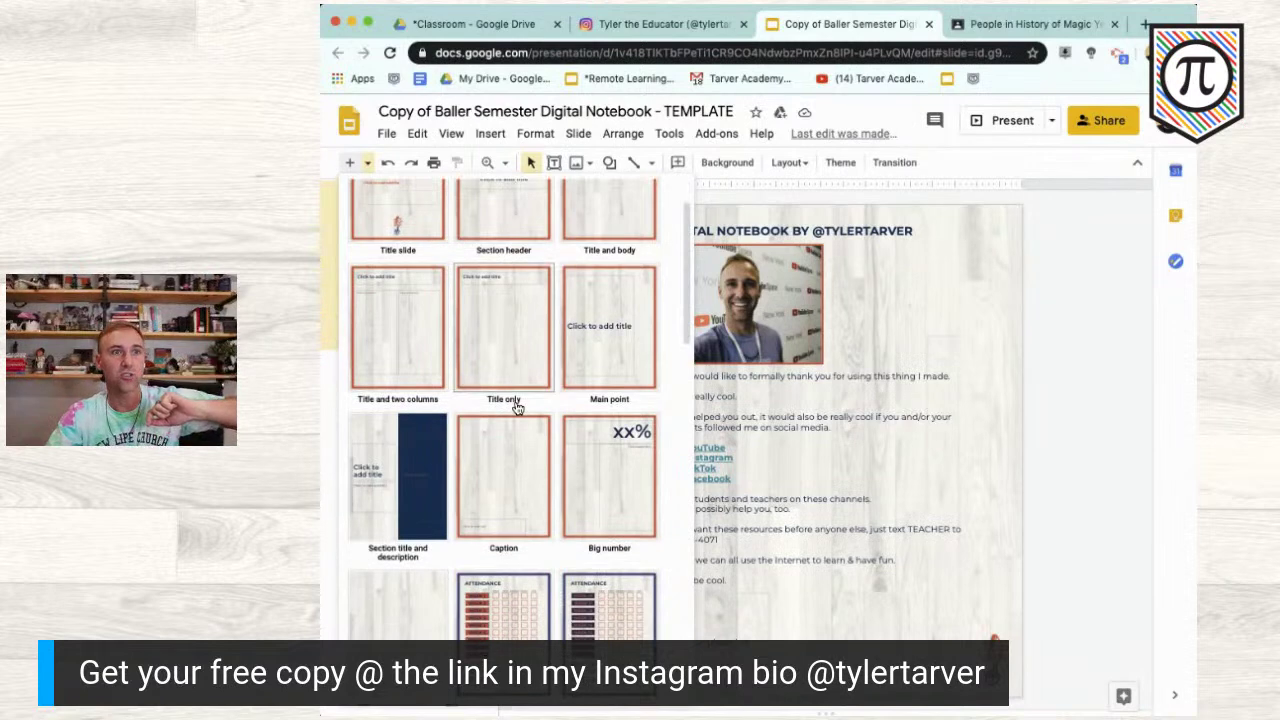
pyautogui.scroll(-5, 455, 305)
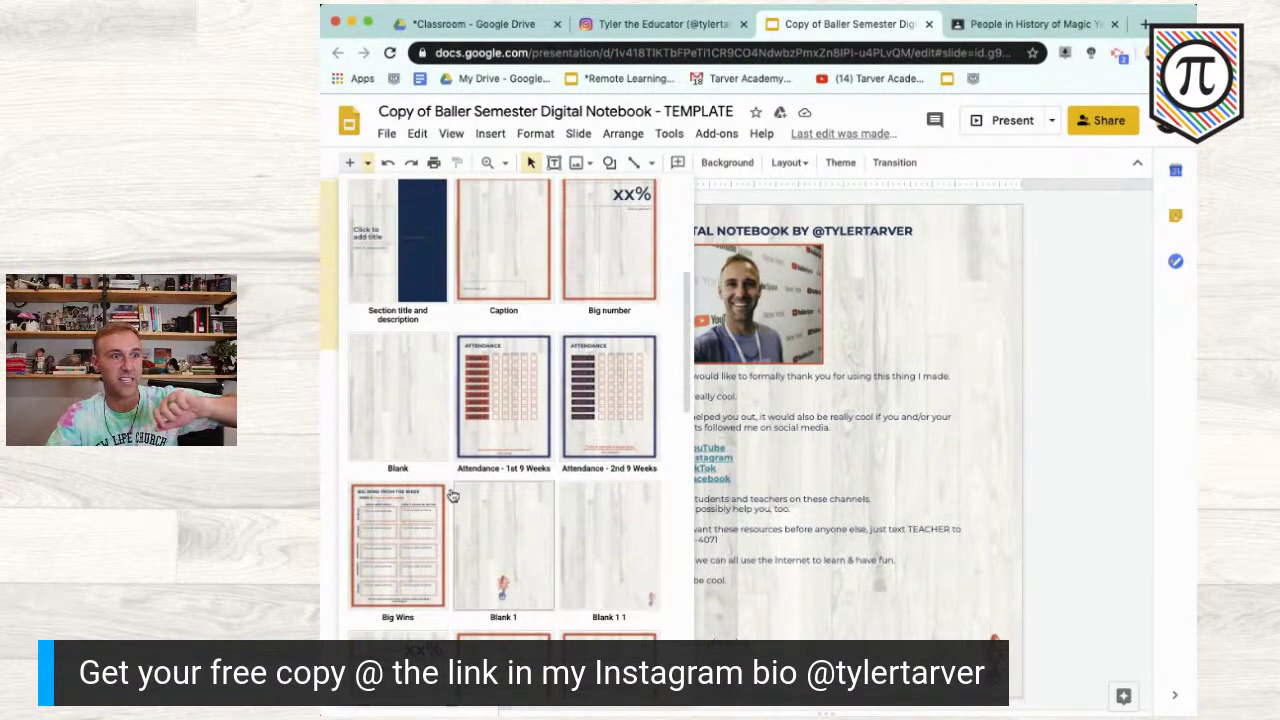
pyautogui.scroll(-3, 452, 496)
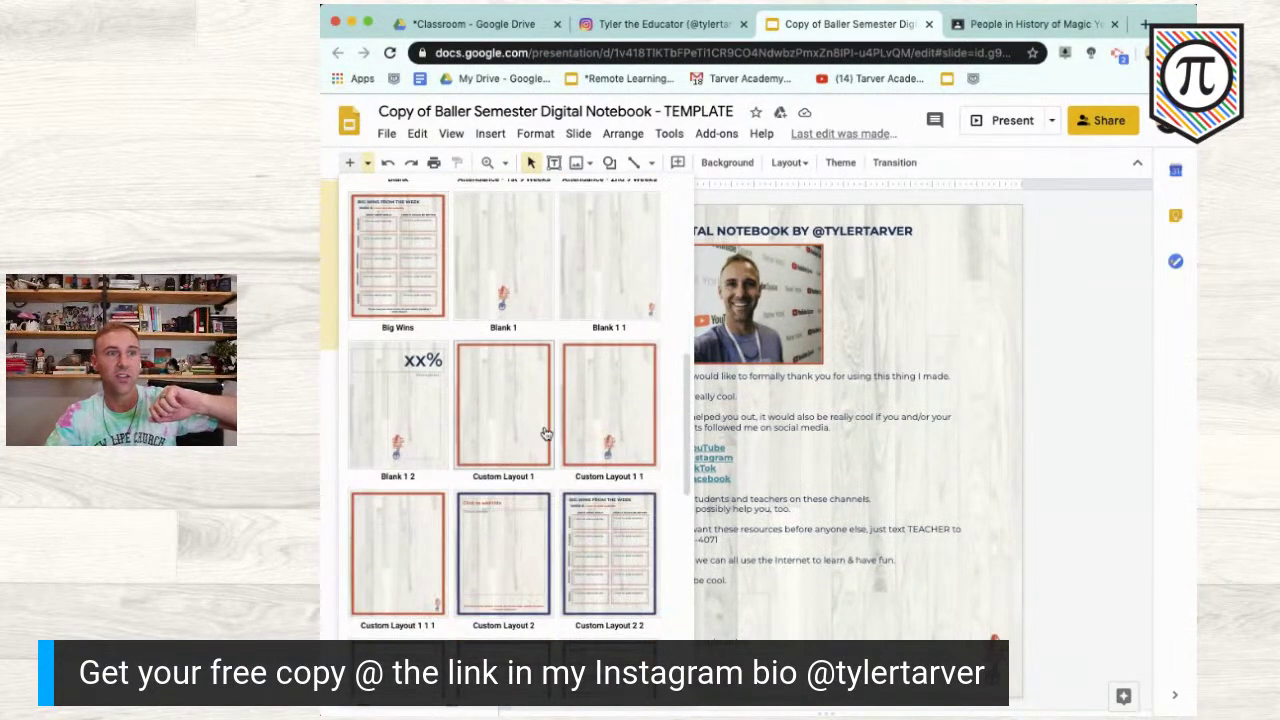
pyautogui.scroll(-3, 588, 578)
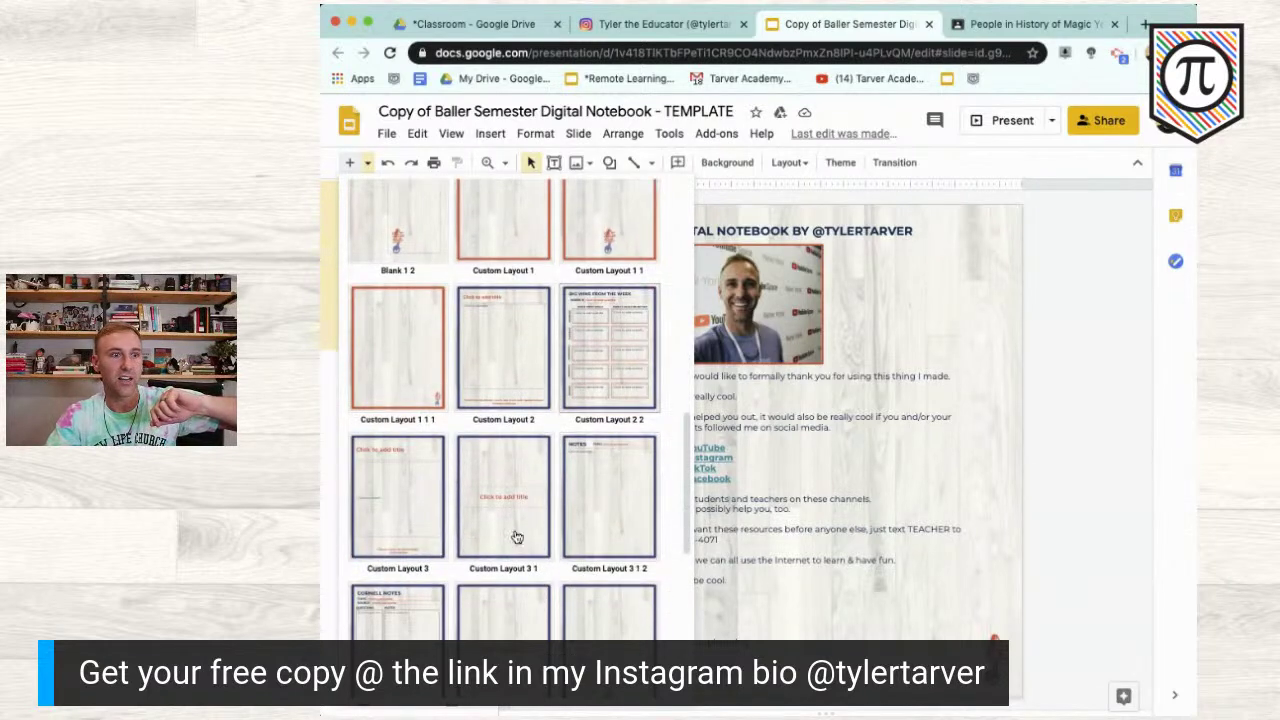
pyautogui.scroll(-3, 517, 537)
pyautogui.scroll(-2, 517, 537)
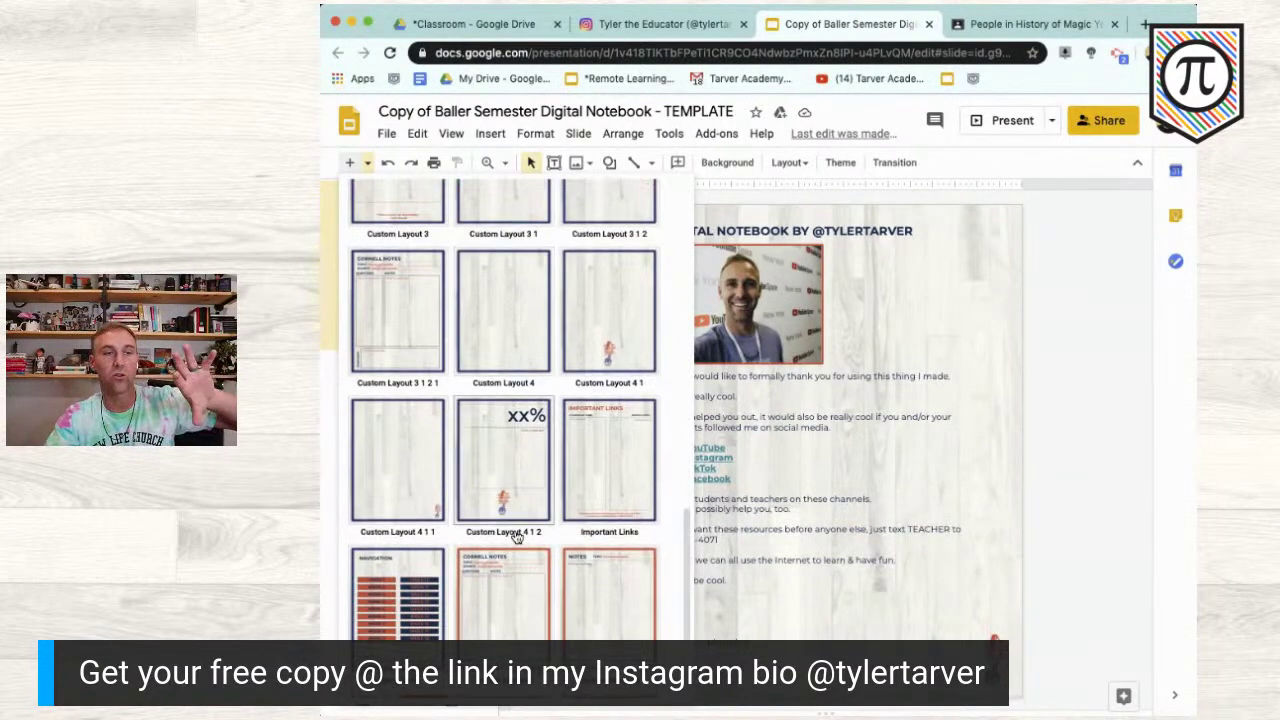
pyautogui.scroll(-1, 517, 537)
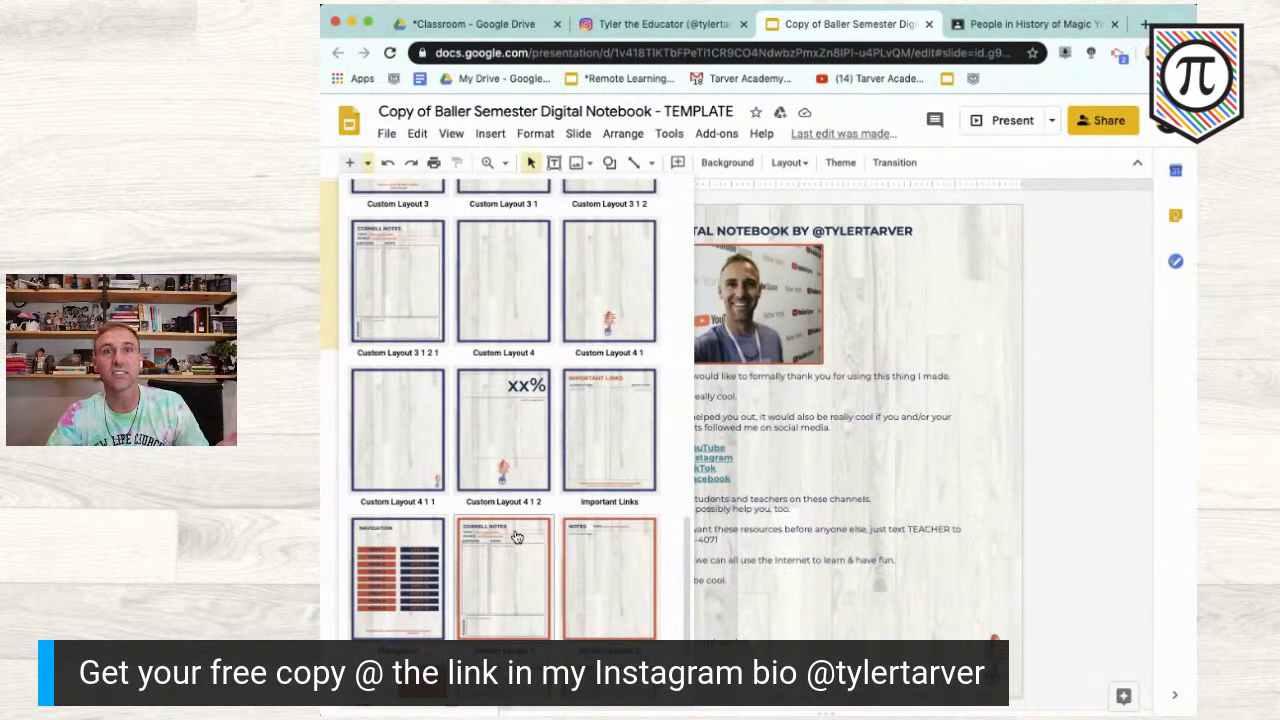
pyautogui.scroll(-3, 517, 537)
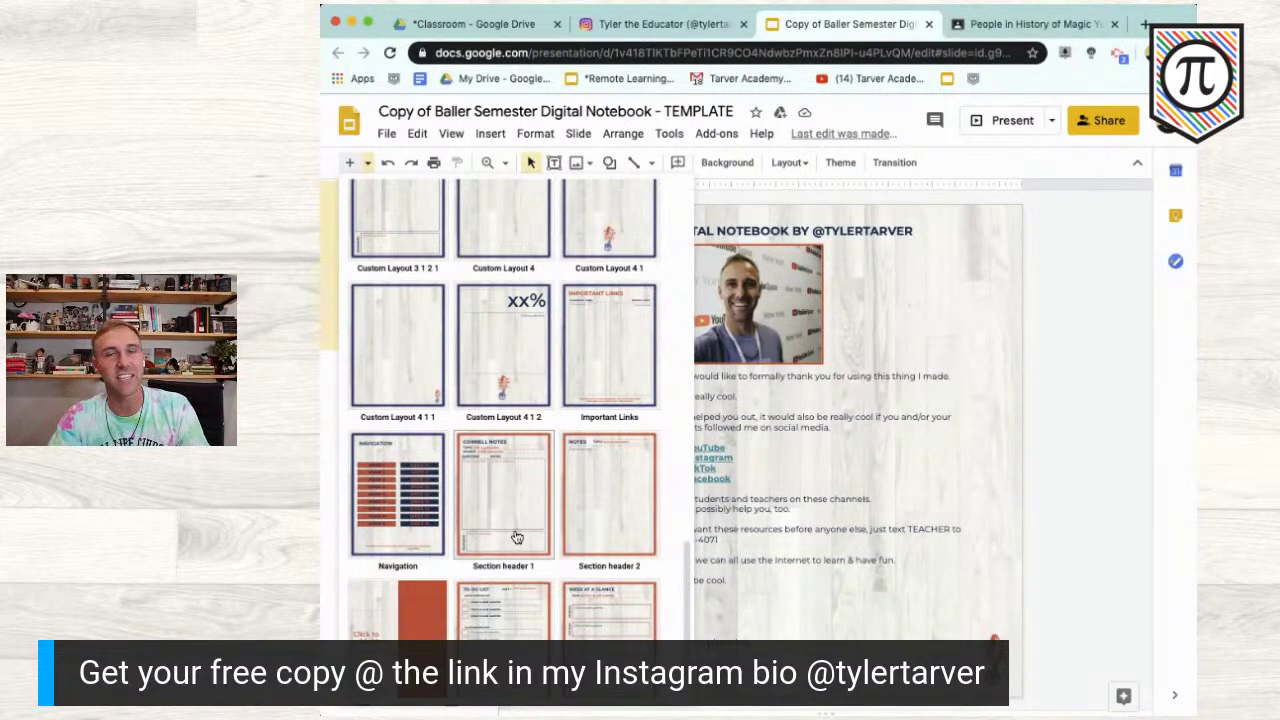
pyautogui.scroll(-1, 517, 537)
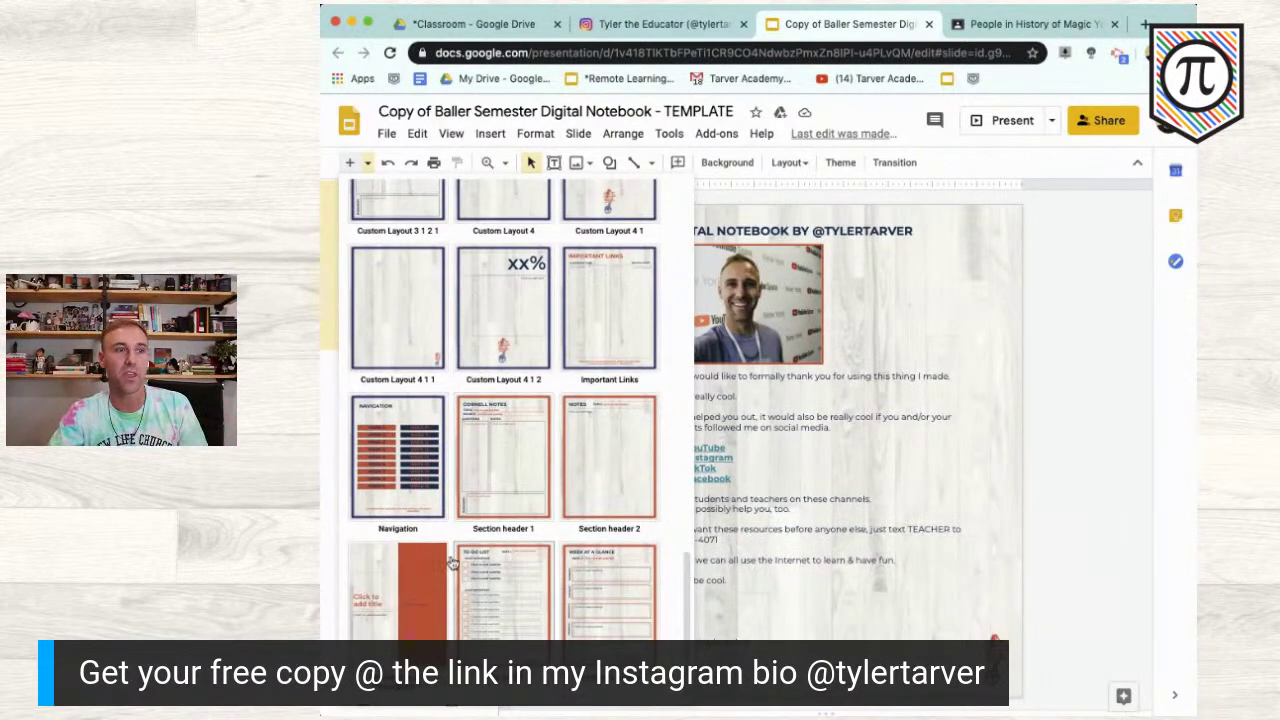
pyautogui.click(504, 590)
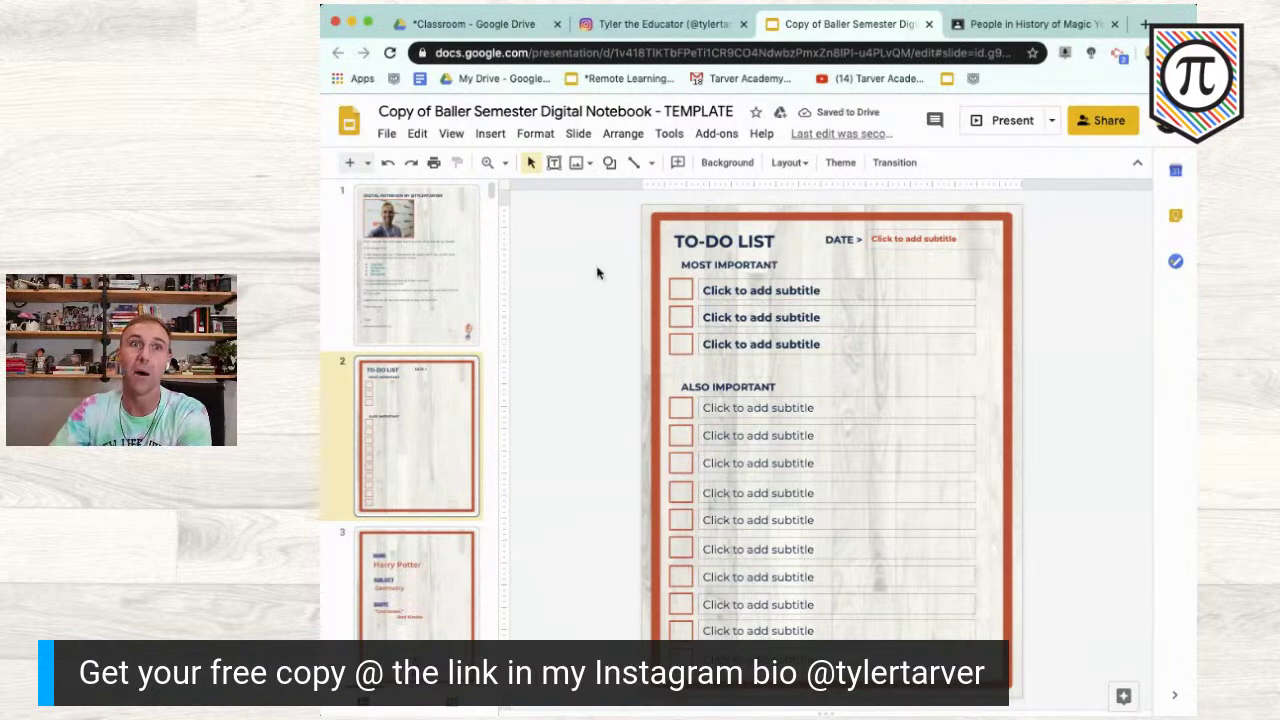
# Step: Close the notebook and Classroom People tabs, leaving the Instagram profile showing
pyautogui.click(930, 24)
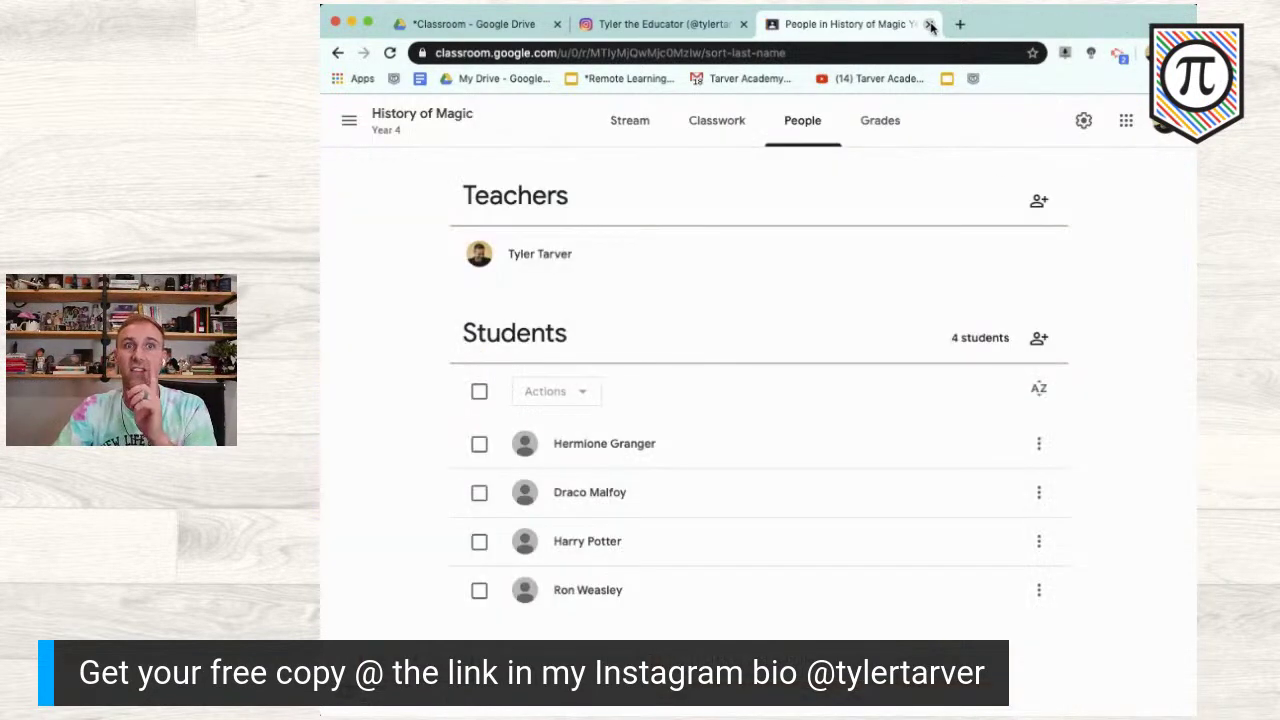
pyautogui.click(930, 24)
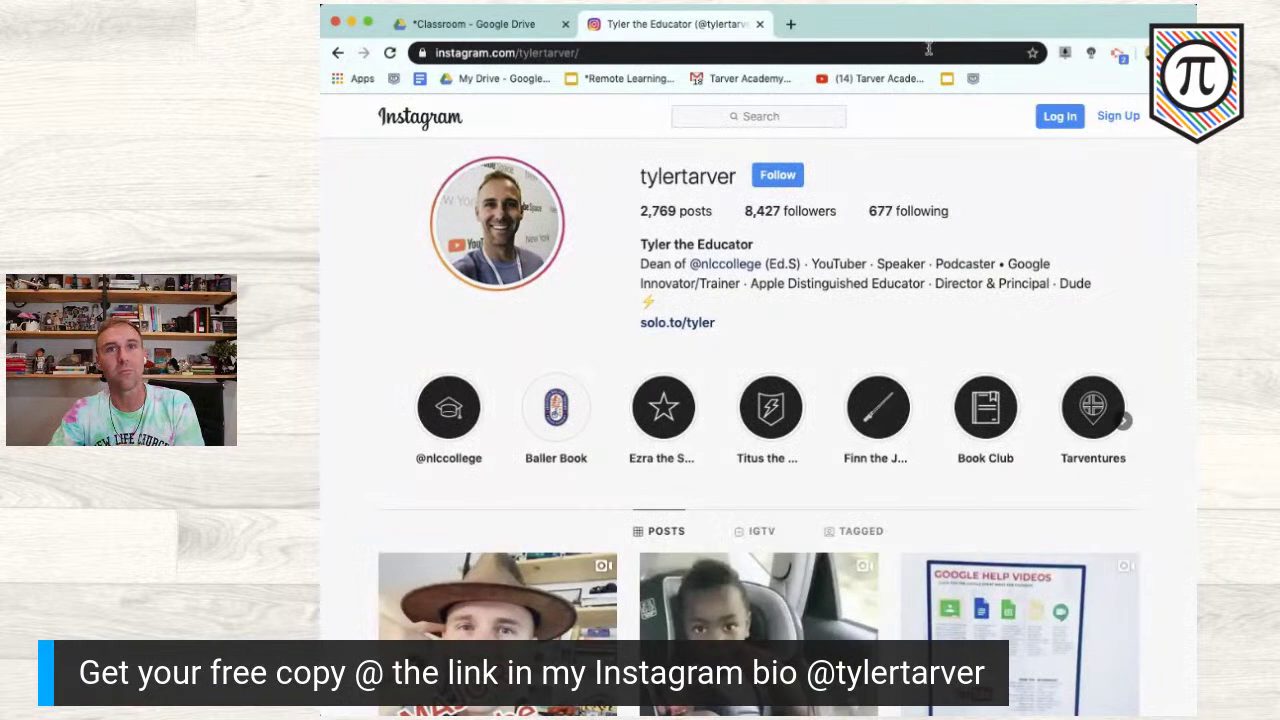